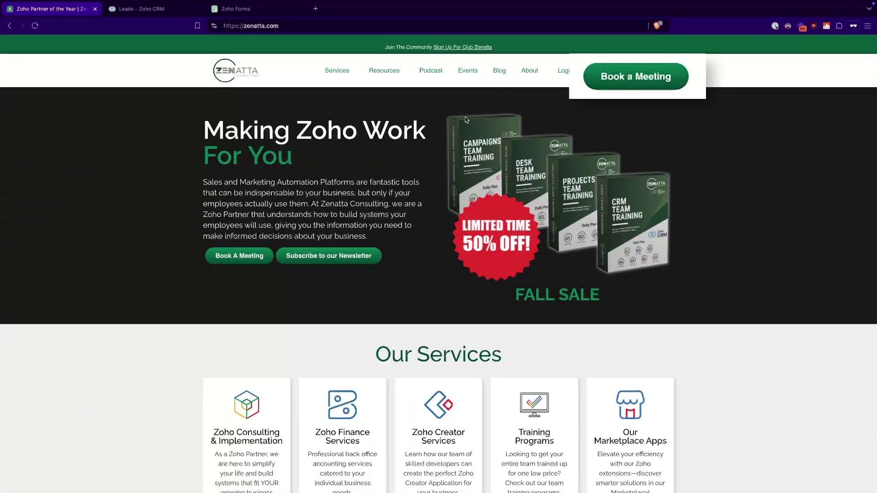
- Use the Book a Meeting link in the Zenatta header to reach the #free-consultation form
click(638, 78)
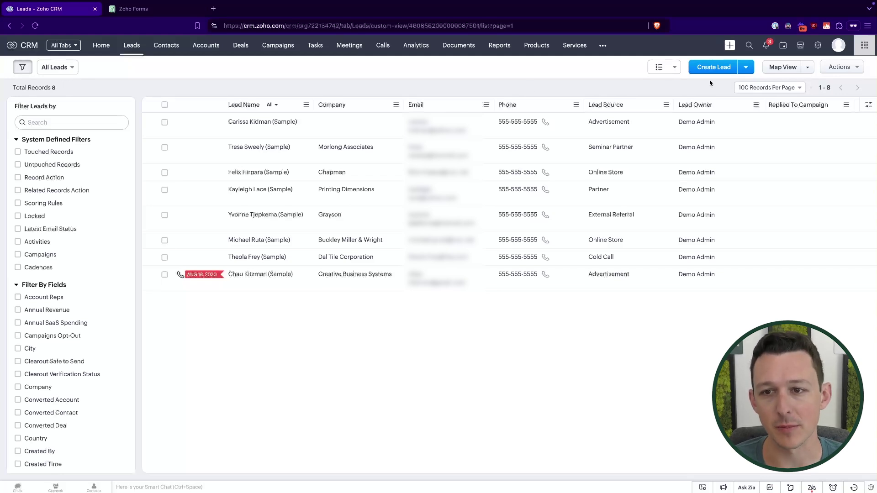
- Start a new lead in Zoho CRM and scroll through its fields
click(718, 68)
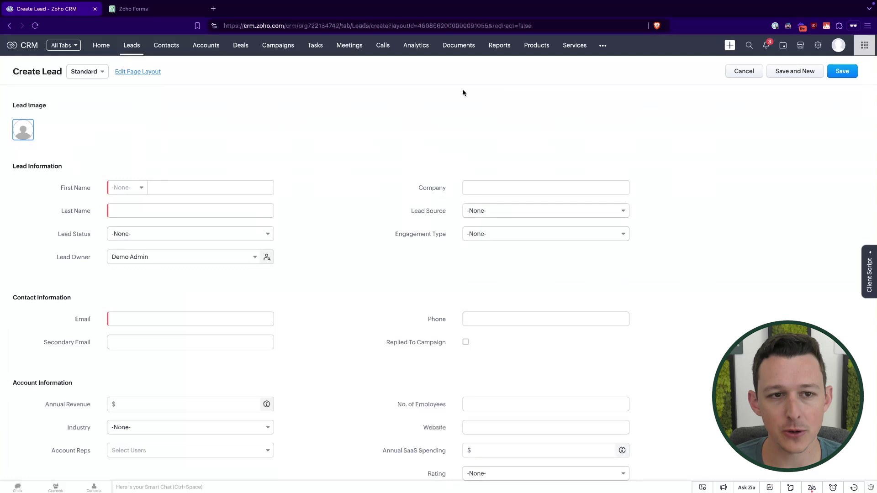
scroll(293, 167, down, 1)
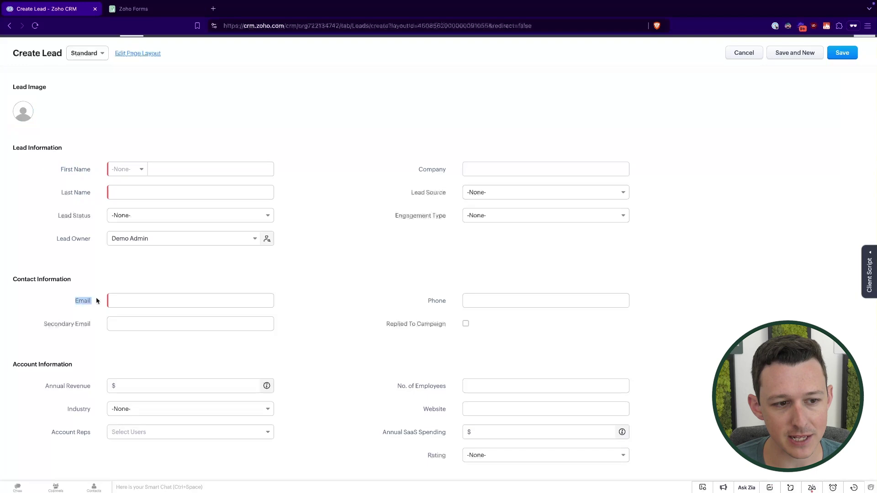
scroll(404, 273, down, 5)
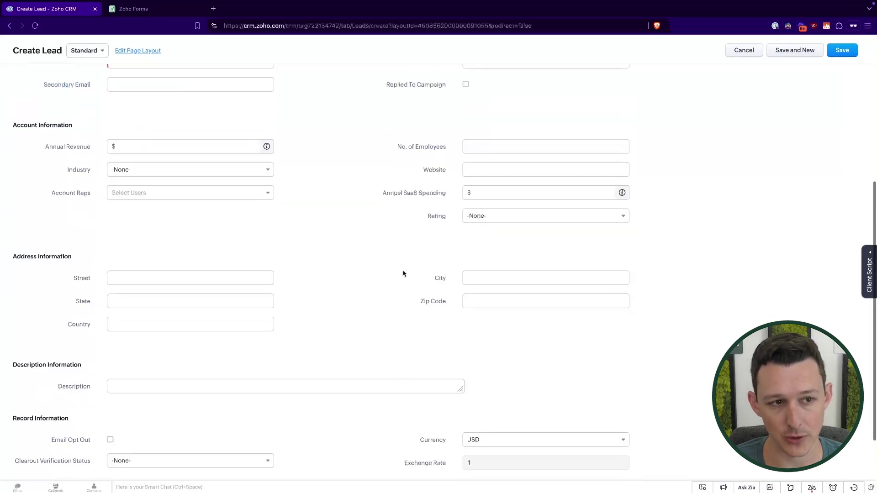
scroll(403, 273, up, 4)
scroll(403, 273, up, 2)
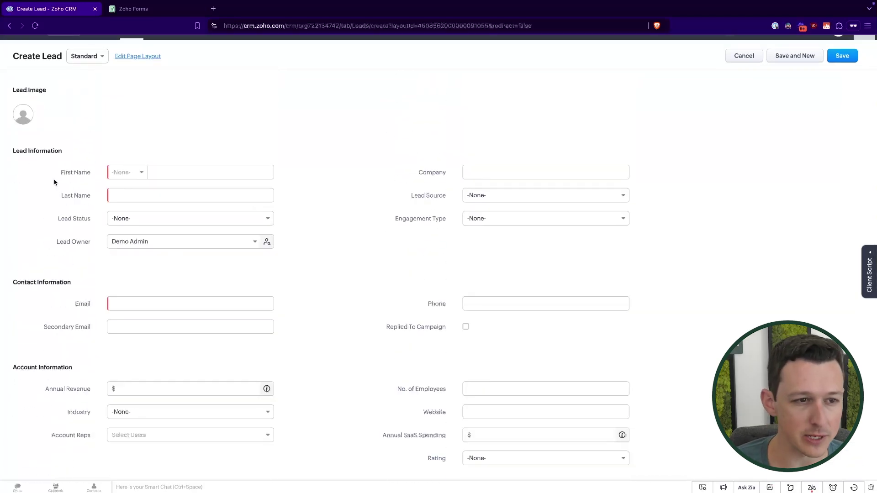
click(88, 206)
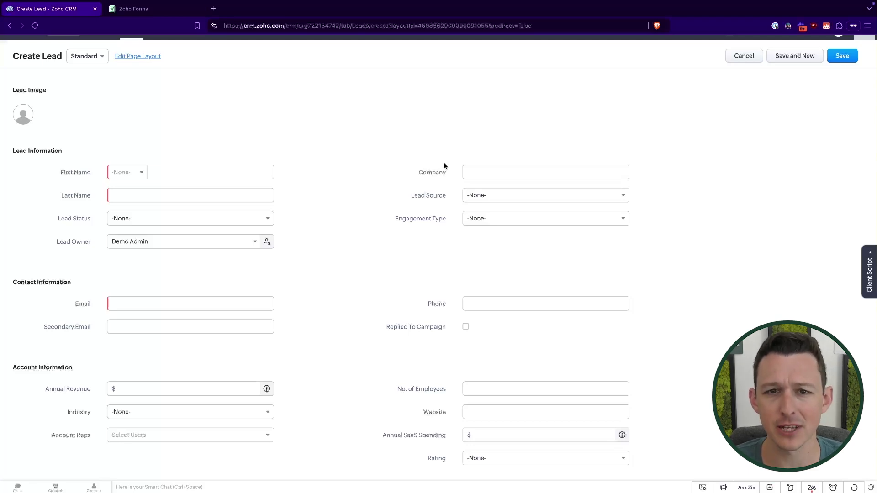
- View the Lead Source values without choosing one, then cancel the new lead
click(489, 196)
scroll(516, 237, down, 5)
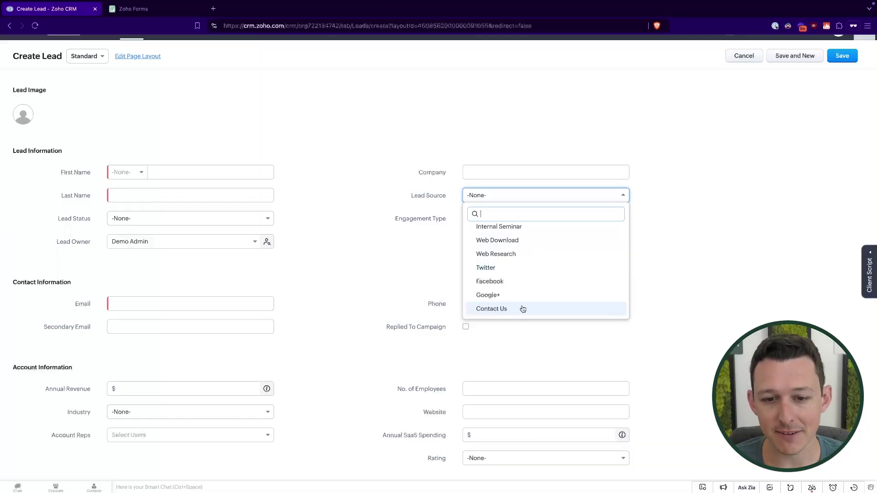
click(371, 279)
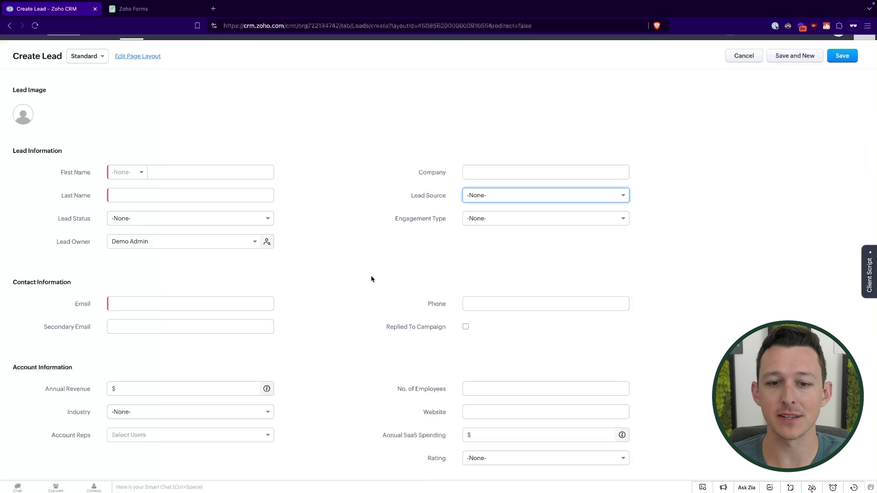
click(744, 56)
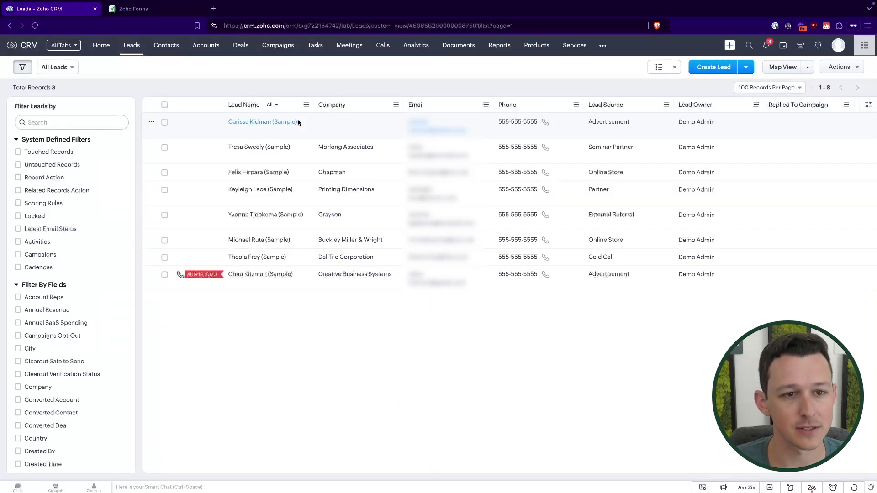
- Switch to the Contact Us Form builder and select the How can we help you? field
click(150, 11)
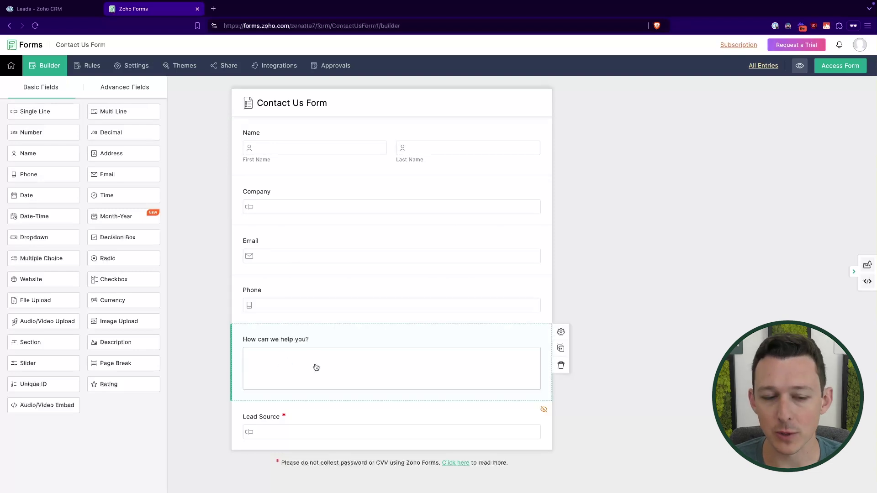
click(287, 343)
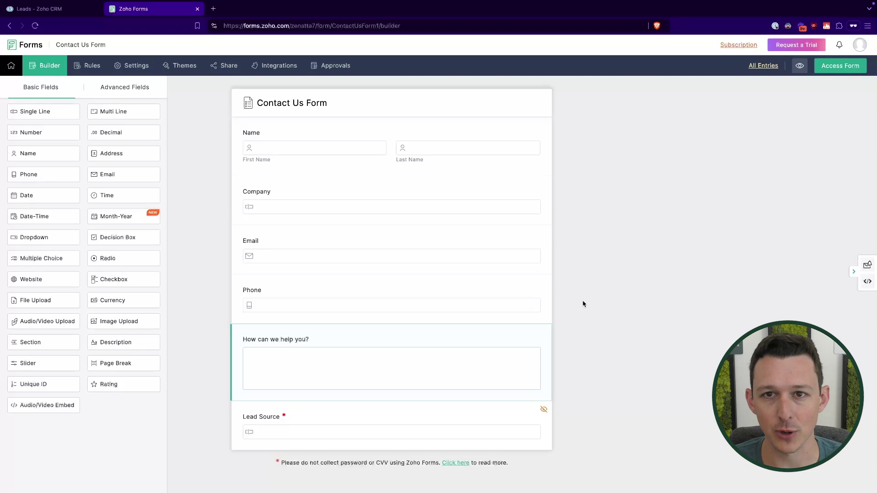
- Give the hidden Lead Source field the initial value Contact Us and save its properties
double_click(380, 431)
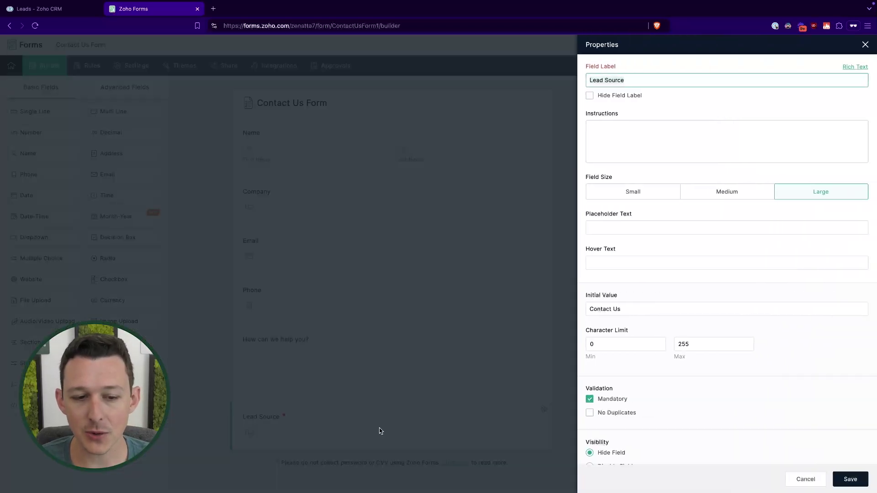
click(696, 111)
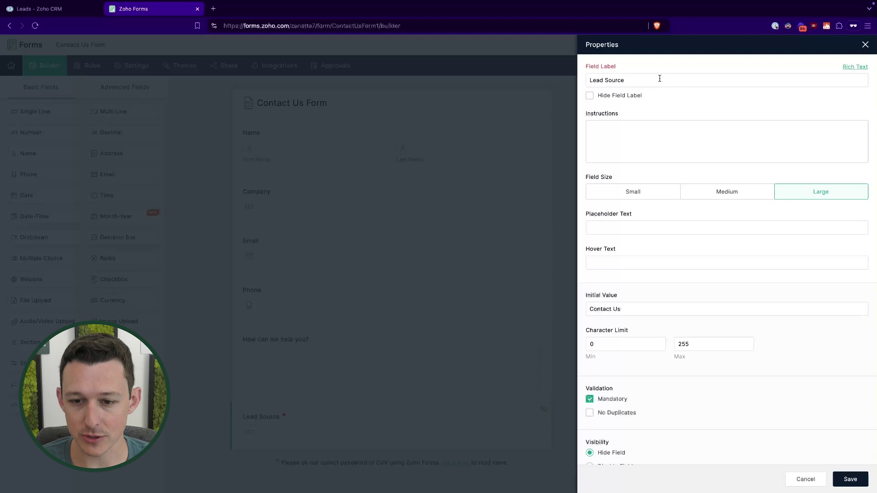
scroll(659, 79, down, 3)
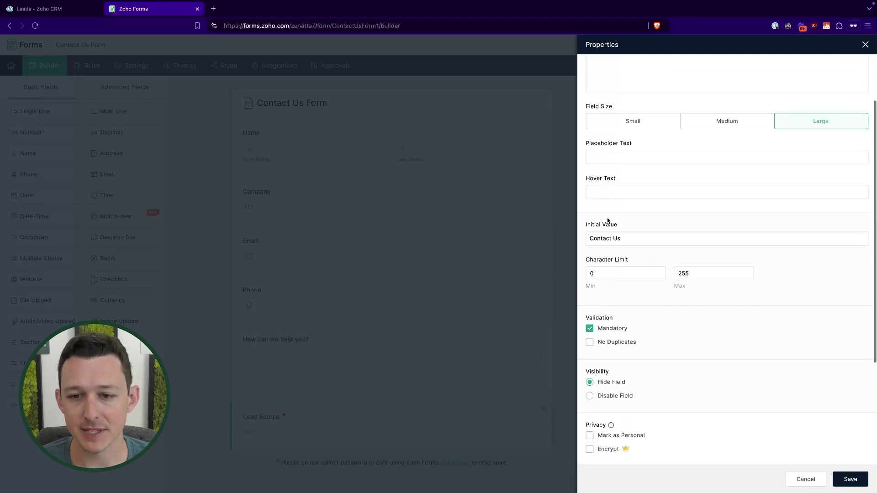
click(607, 237)
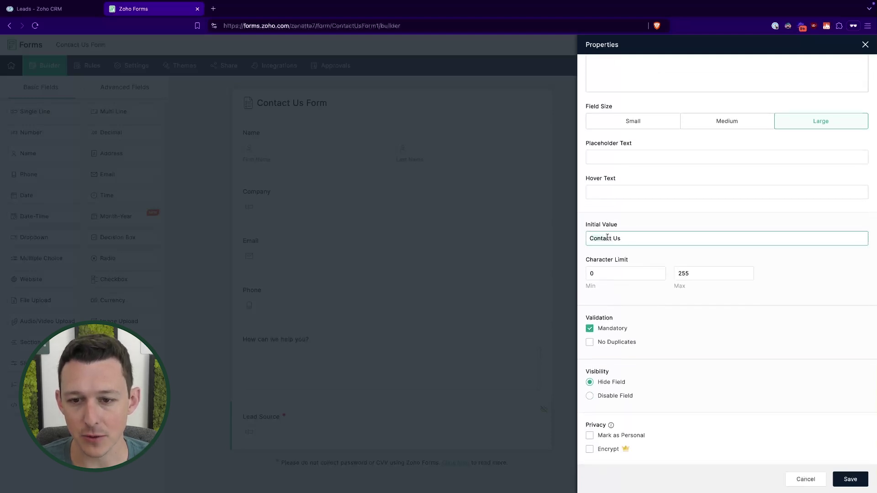
click(630, 219)
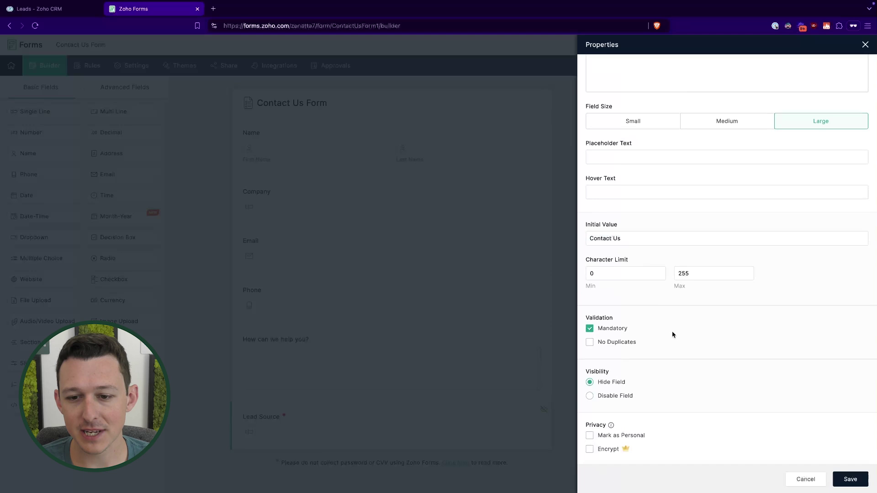
click(850, 479)
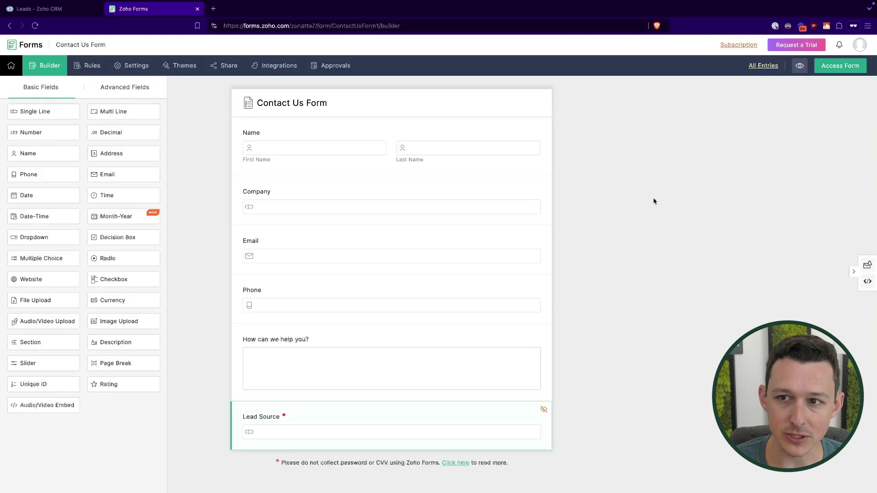
- Open the live Contact Us Form in a new tab, then return to the builder
click(839, 66)
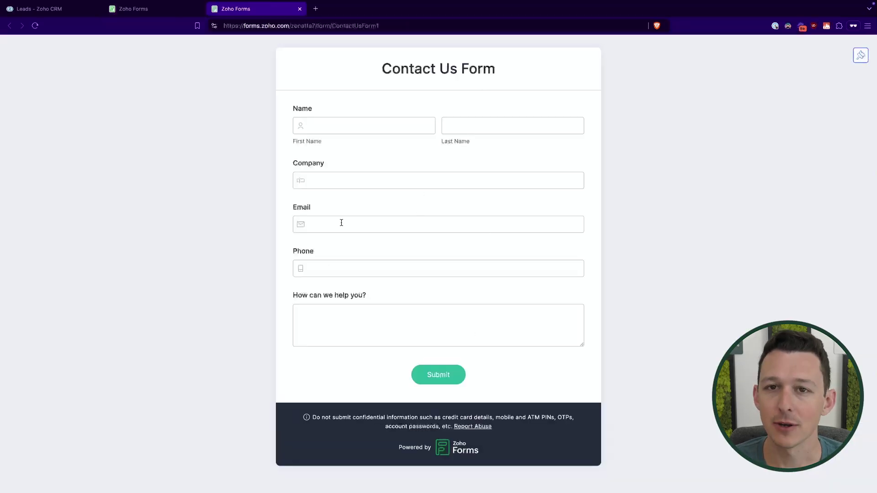
click(181, 13)
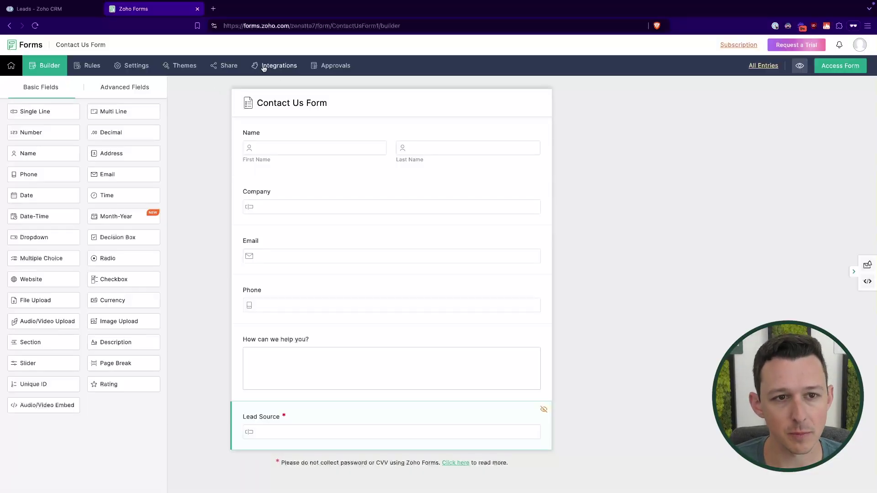
- Open the Contact Us Form's Integrations page and browse the list to Zoho CRM
click(264, 67)
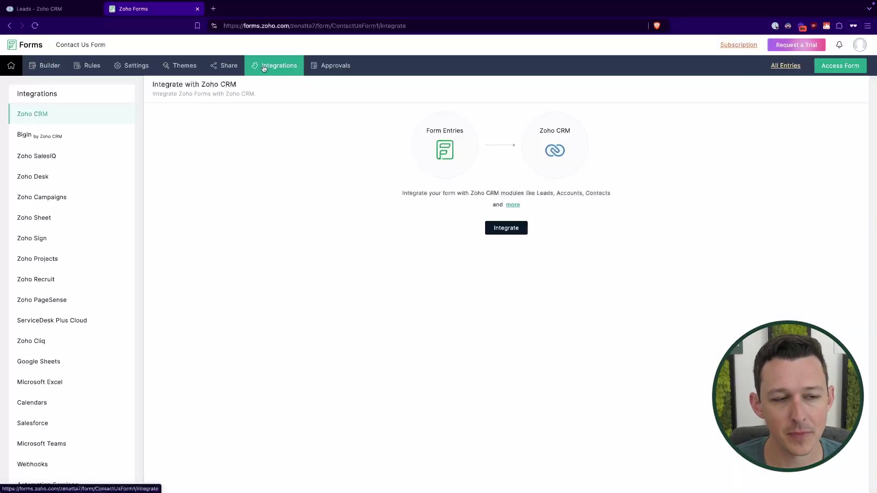
scroll(71, 127, down, 2)
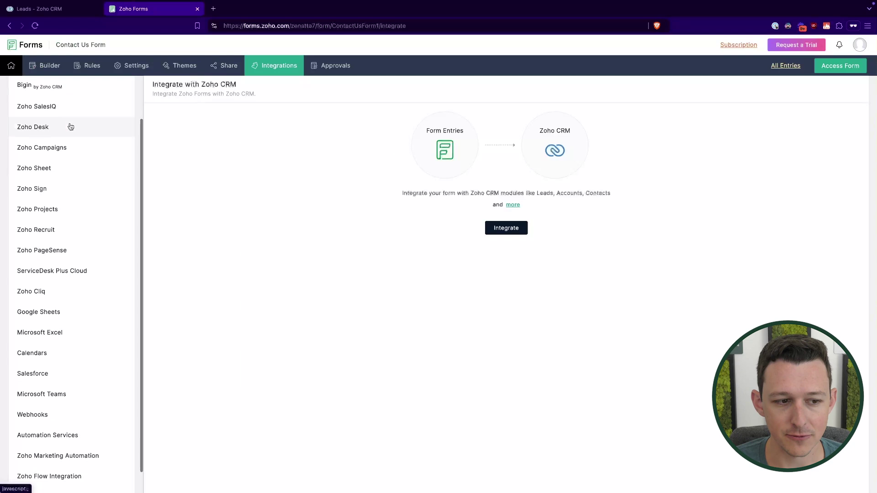
scroll(71, 126, down, 1)
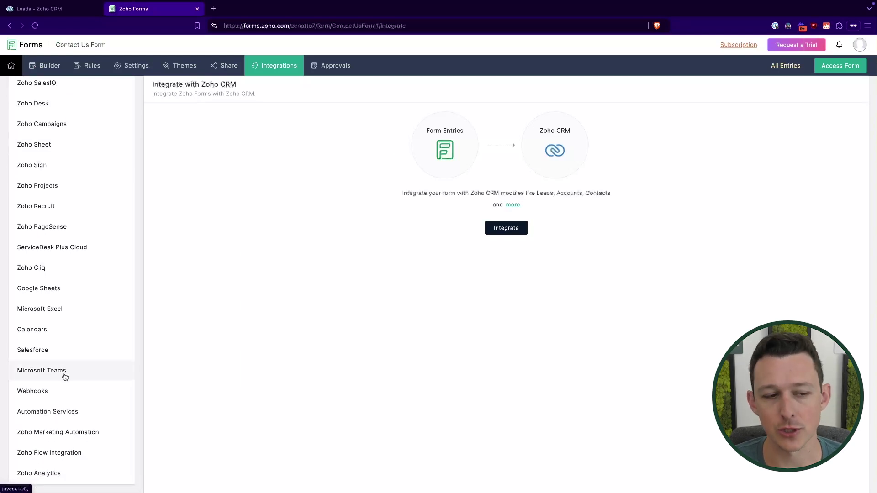
scroll(65, 377, up, 3)
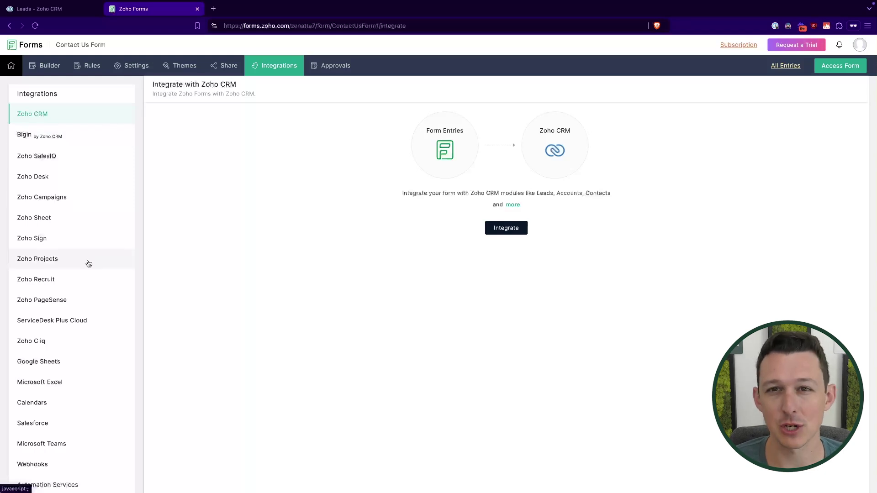
scroll(75, 288, down, 2)
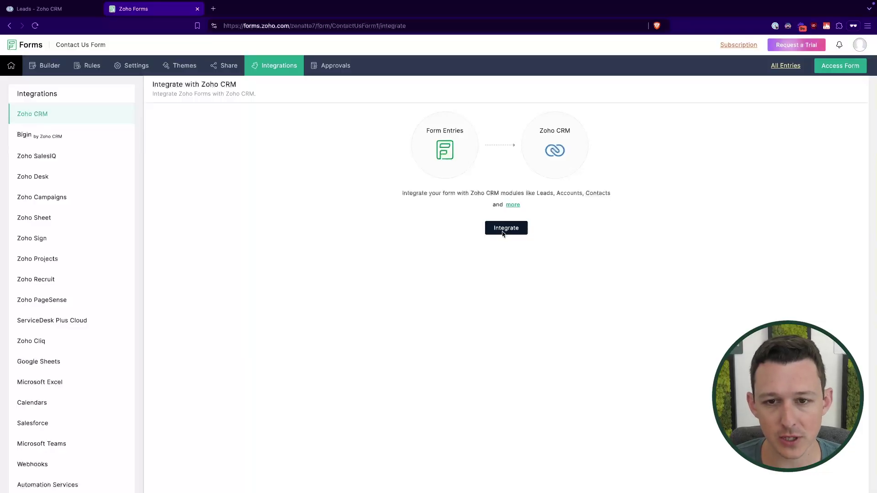
- Start the Zoho CRM integration and pick Leads from the Standard Modules list
click(504, 231)
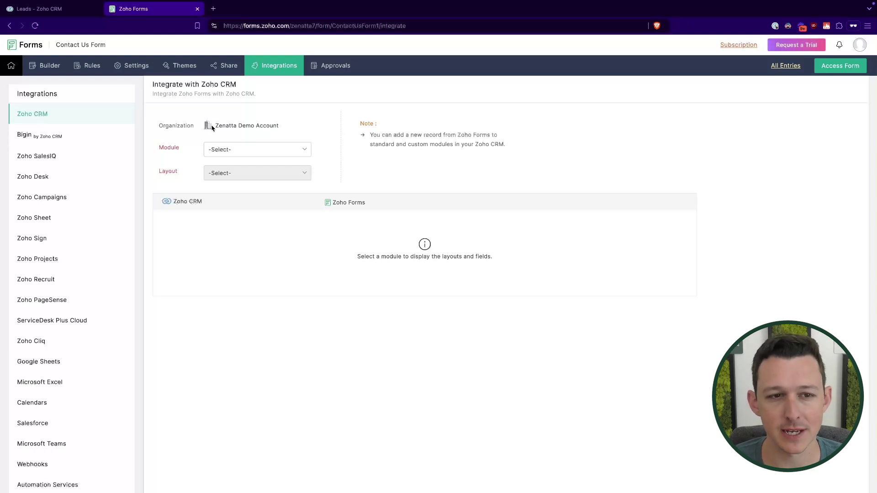
click(273, 150)
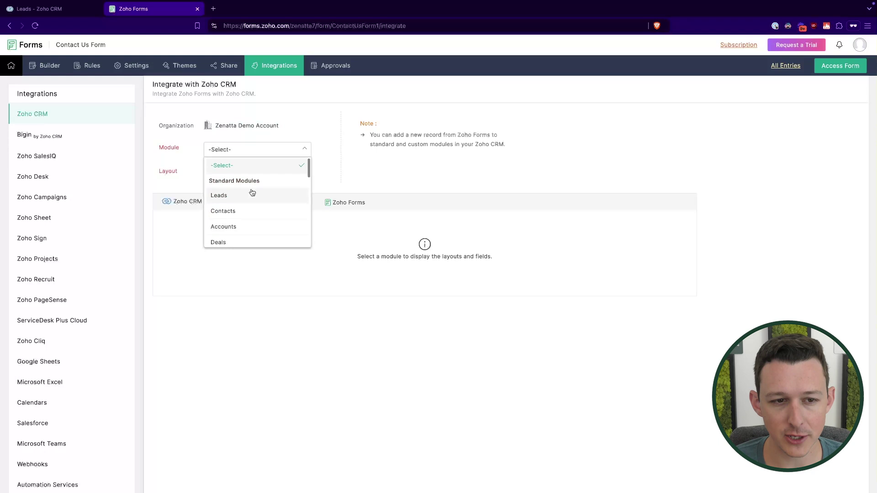
scroll(251, 191, down, 1)
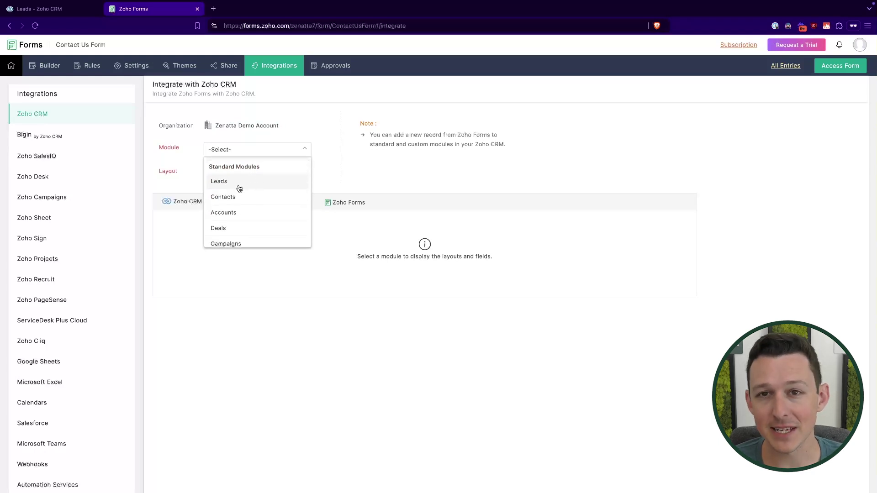
scroll(271, 190, down, 1)
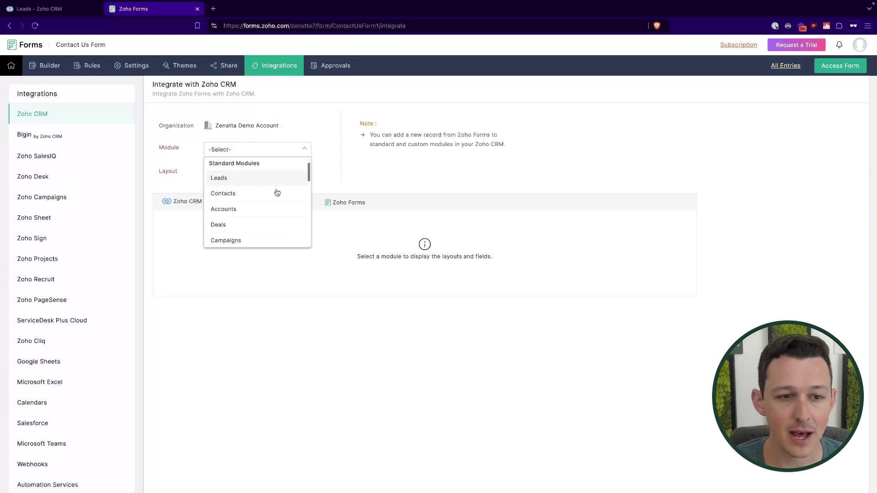
scroll(252, 199, down, 1)
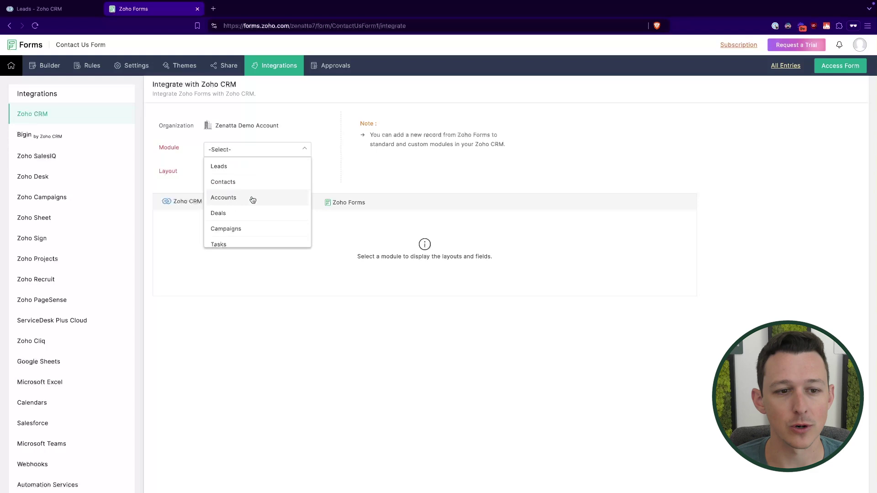
scroll(246, 212, up, 1)
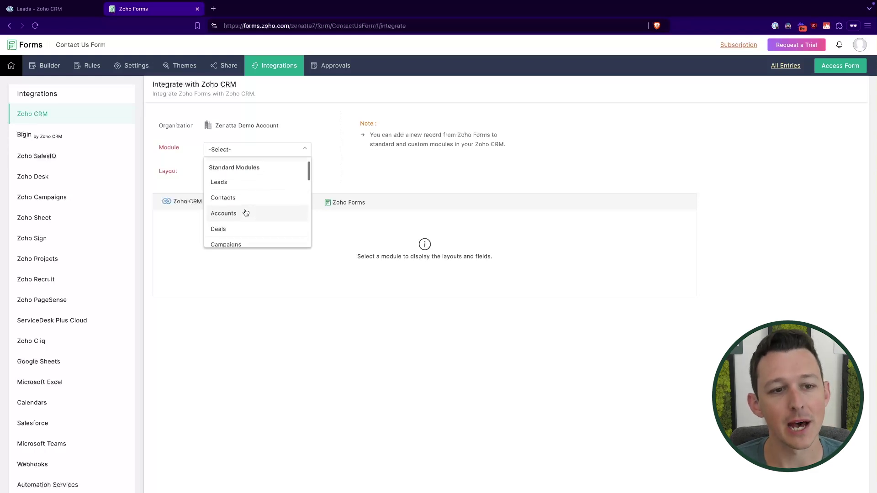
click(249, 182)
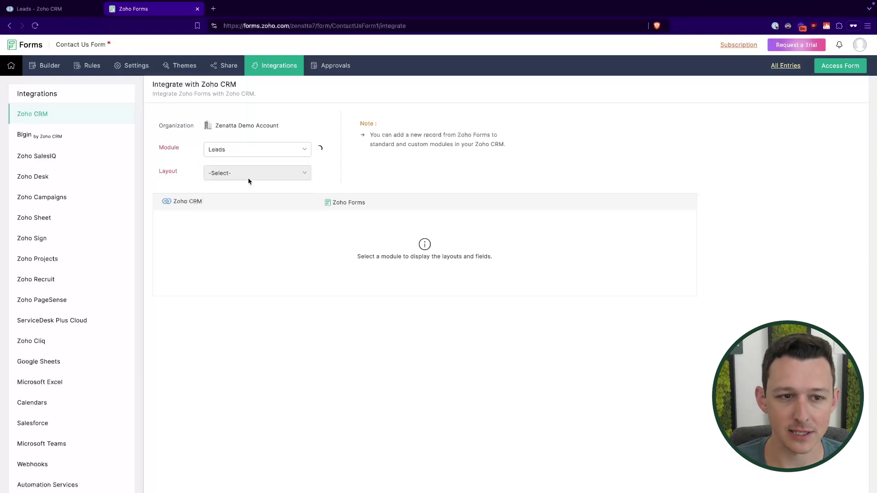
- Keep Standard as the Leads layout and review the Field Mapping section
click(255, 177)
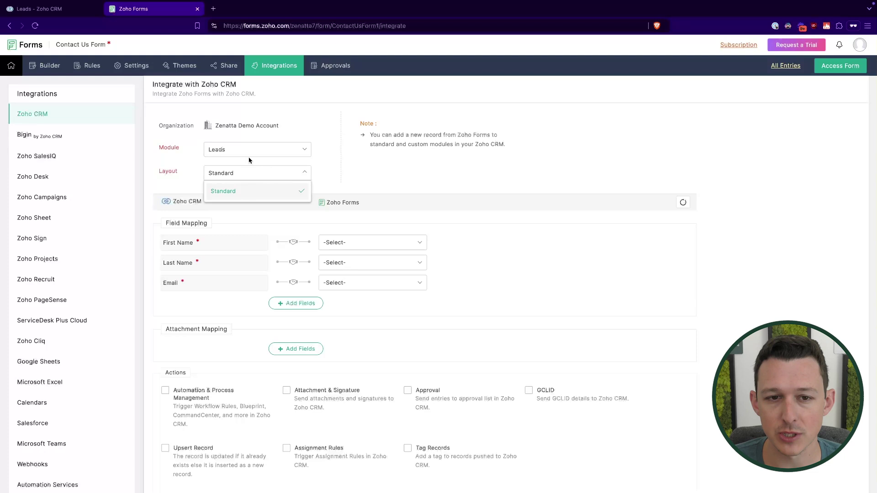
click(360, 174)
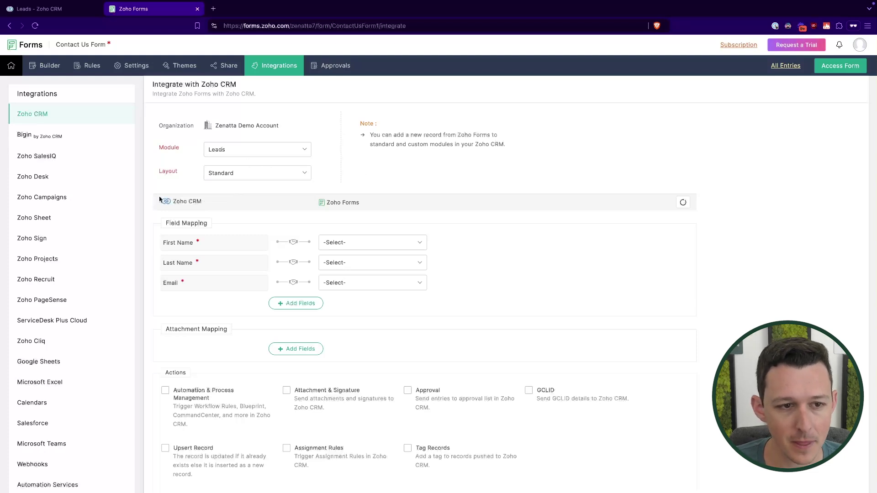
scroll(176, 199, down, 2)
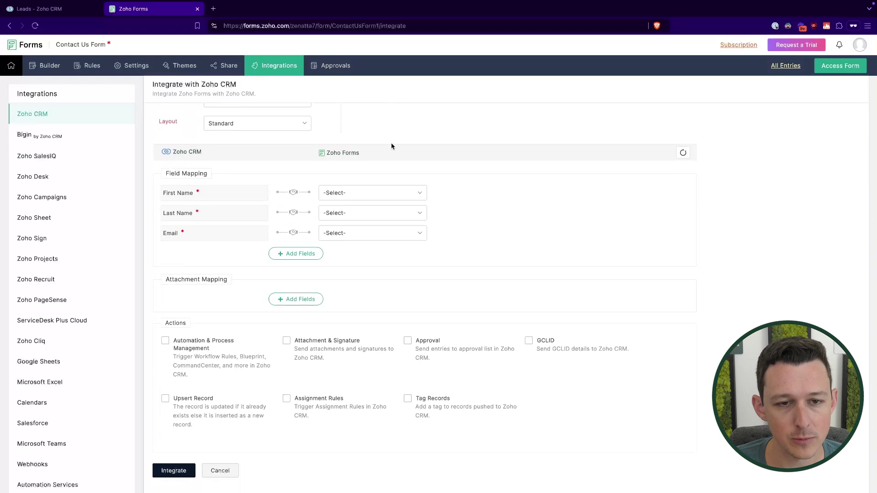
scroll(391, 146, up, 1)
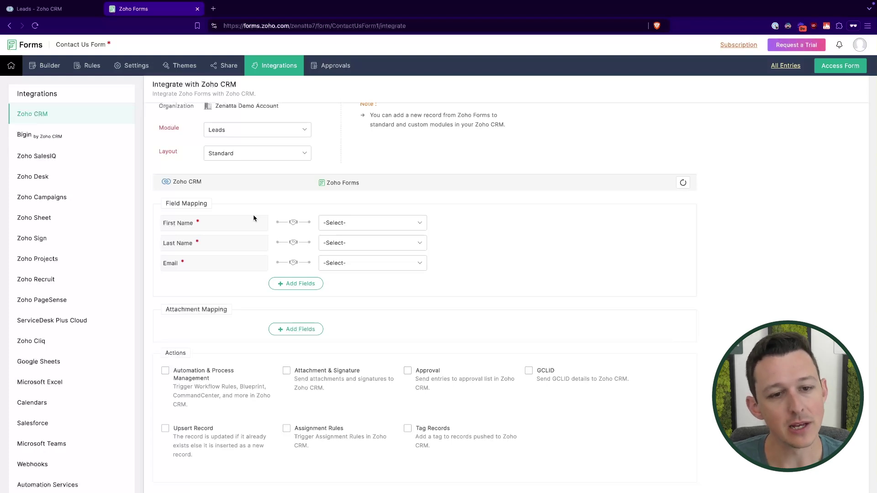
- Map CRM First Name and Last Name to Name - First Name and Name - Last Name, both mandatory
click(344, 224)
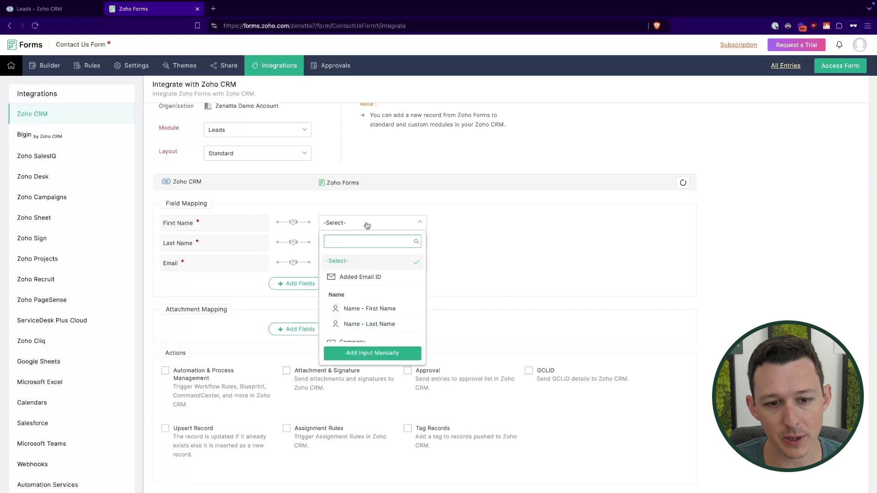
scroll(388, 282, down, 1)
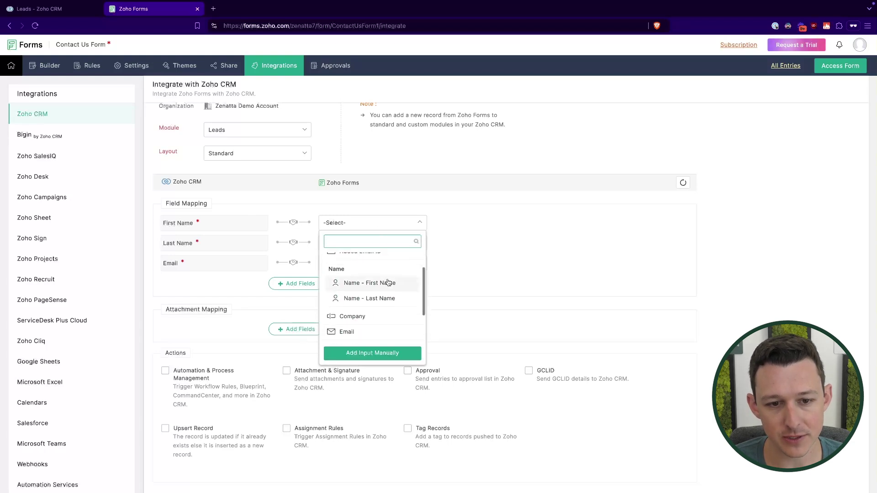
scroll(389, 282, down, 2)
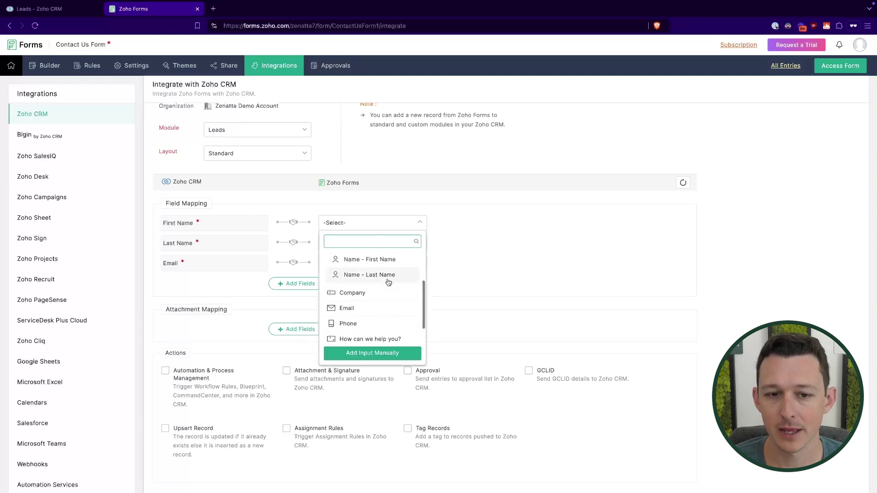
click(388, 261)
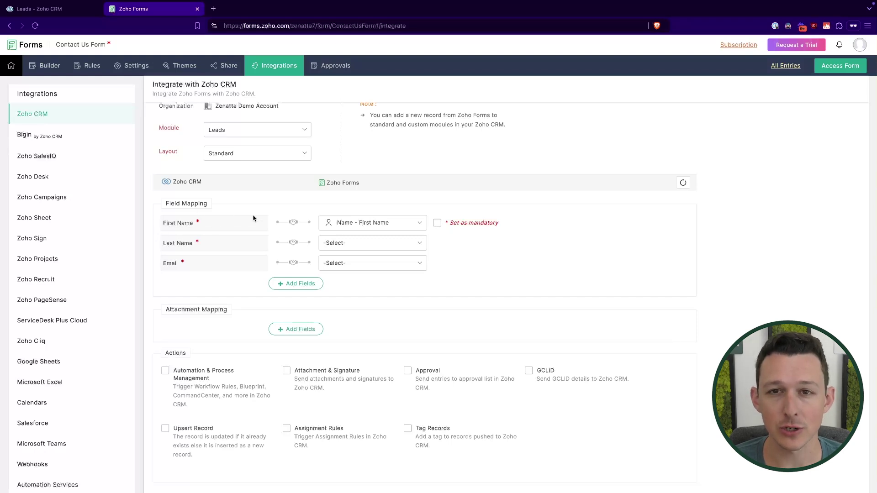
click(438, 224)
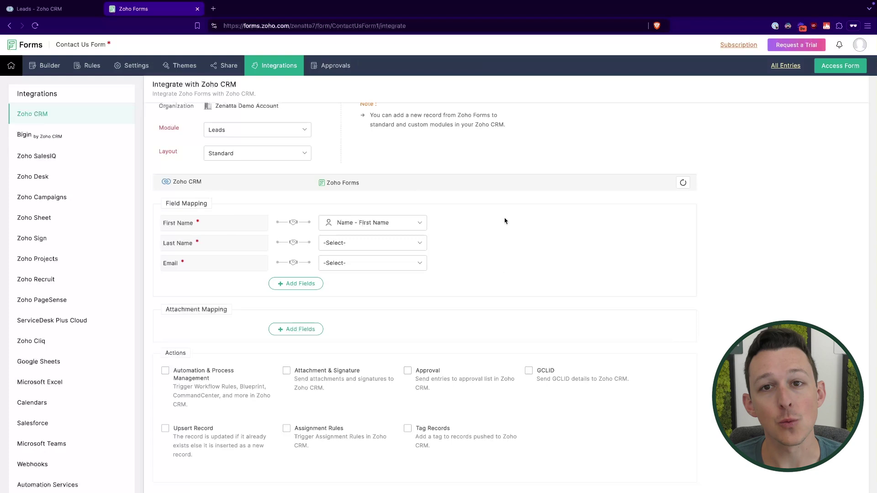
click(353, 248)
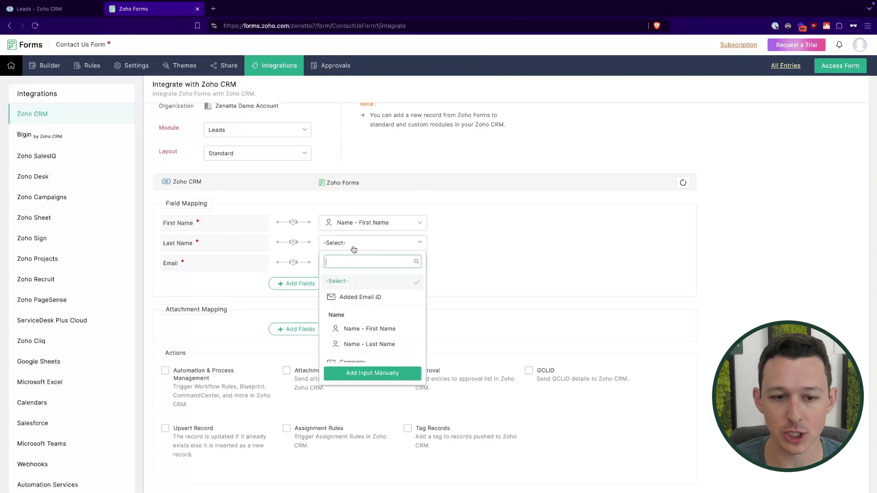
click(359, 343)
click(437, 243)
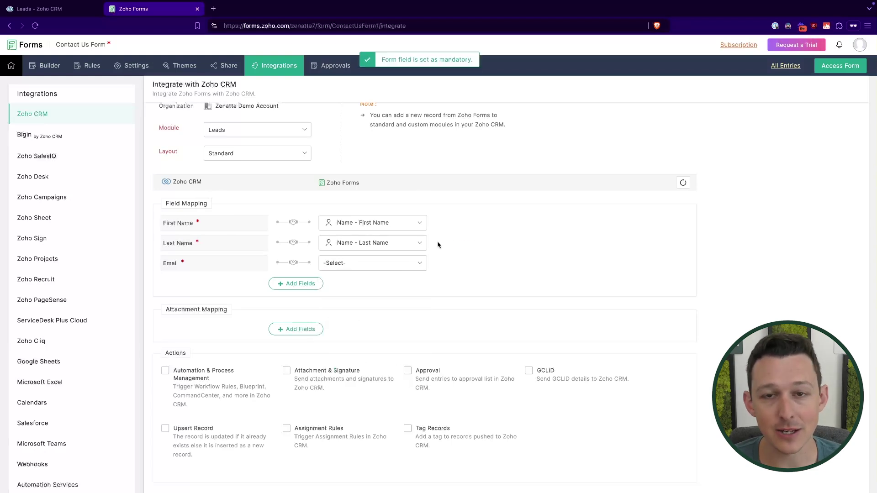
- Map CRM Email to the form's Email field as mandatory and add another mapping row
click(400, 265)
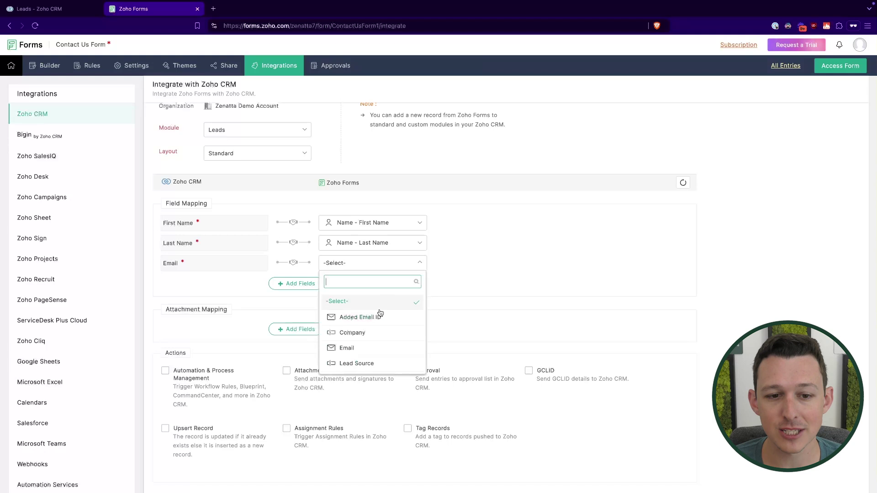
click(368, 348)
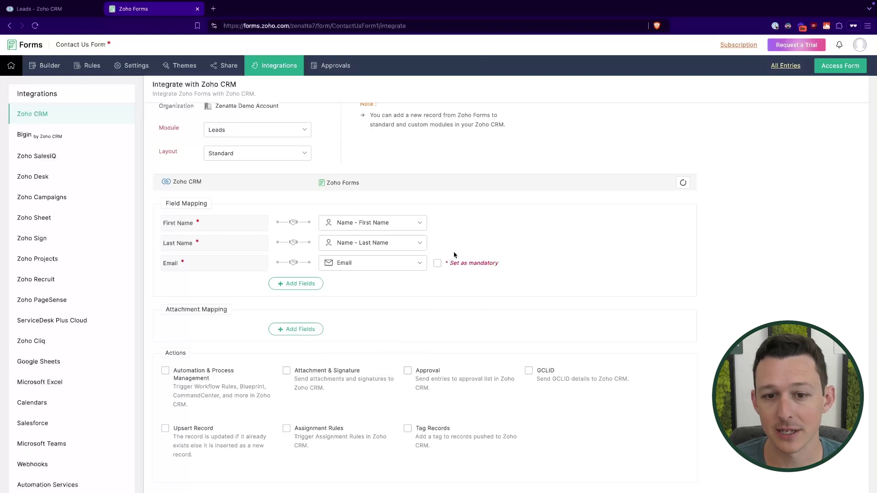
click(437, 263)
scroll(511, 267, down, 1)
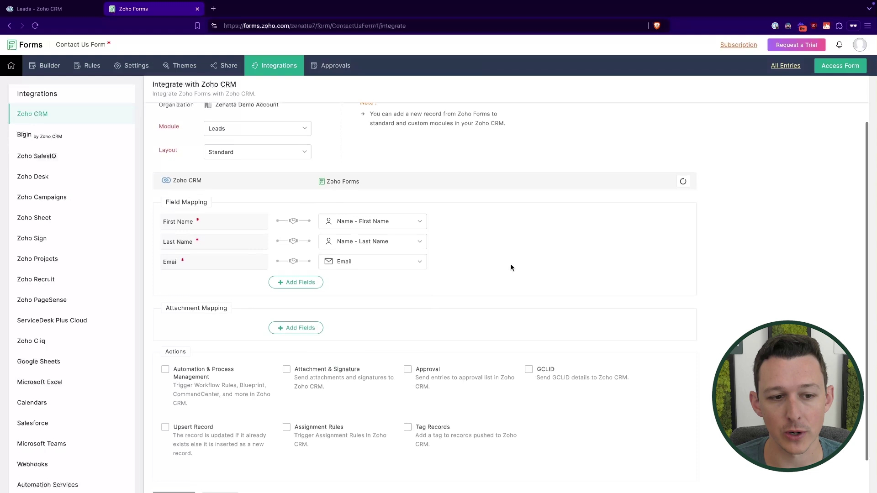
click(291, 280)
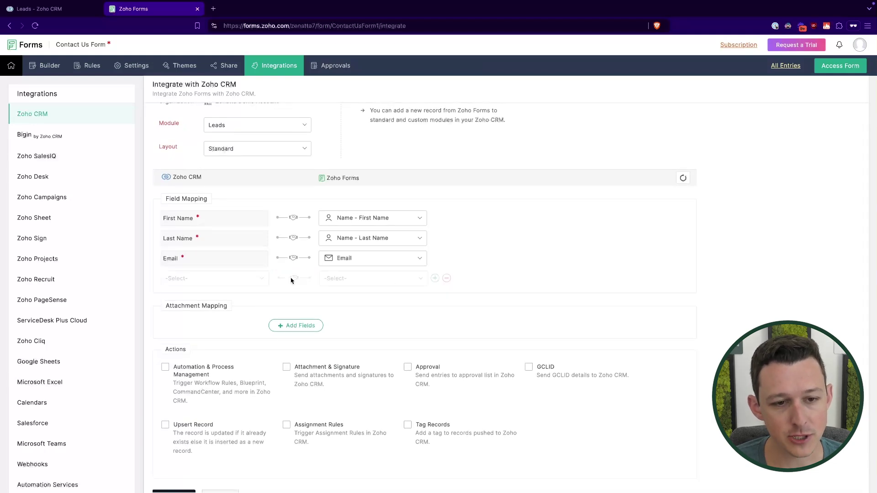
click(829, 69)
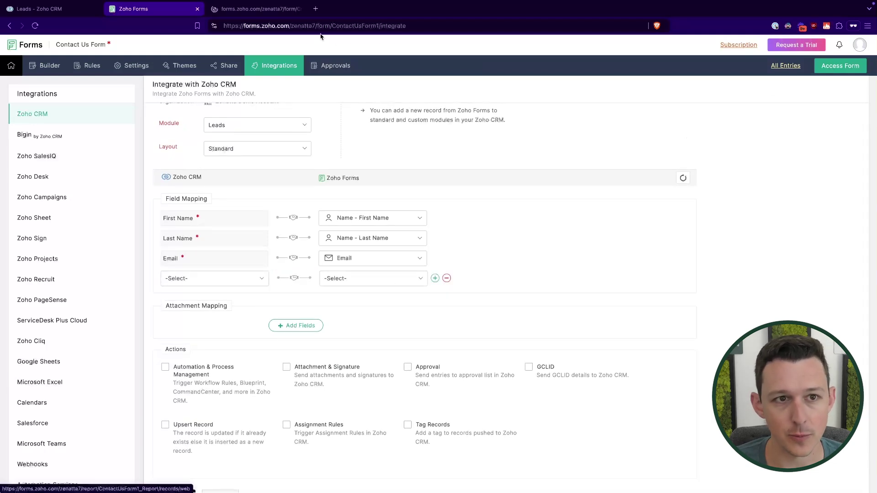
- Check the live form's Email, Company, Phone and message fields, then return to the integration settings
click(276, 14)
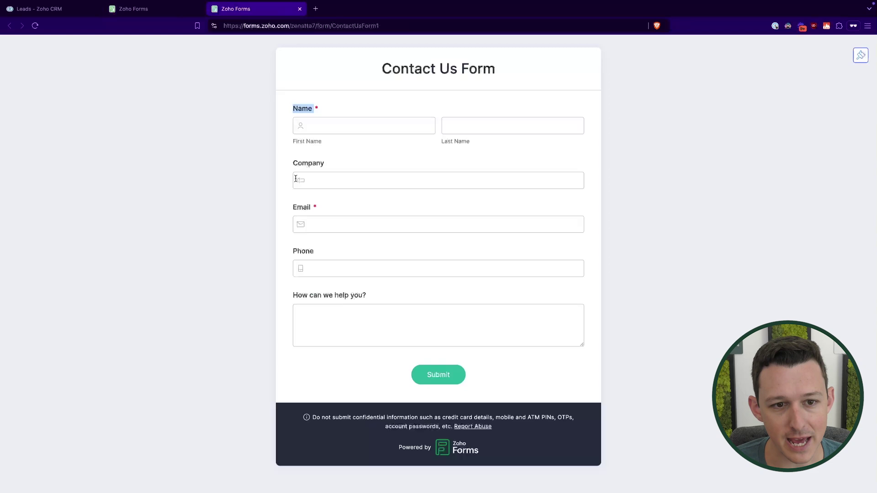
drag(290, 211, 329, 213)
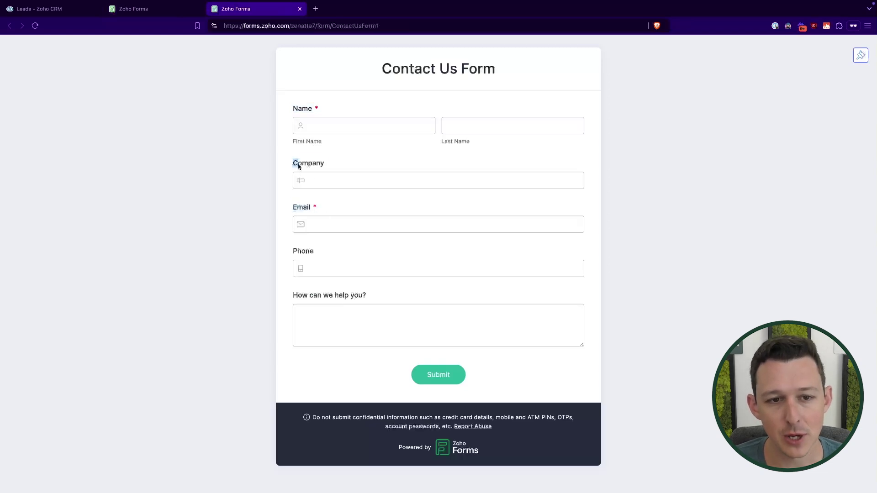
drag(299, 167, 324, 165)
drag(289, 253, 340, 254)
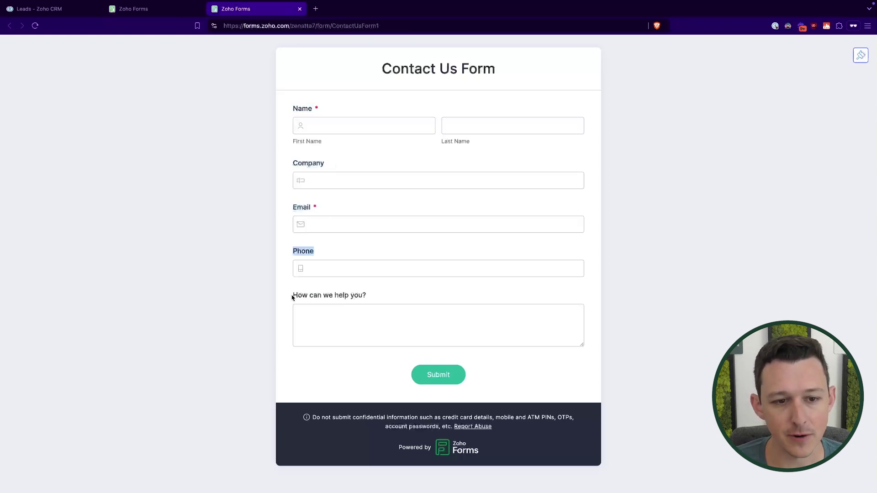
drag(292, 297, 391, 298)
click(390, 298)
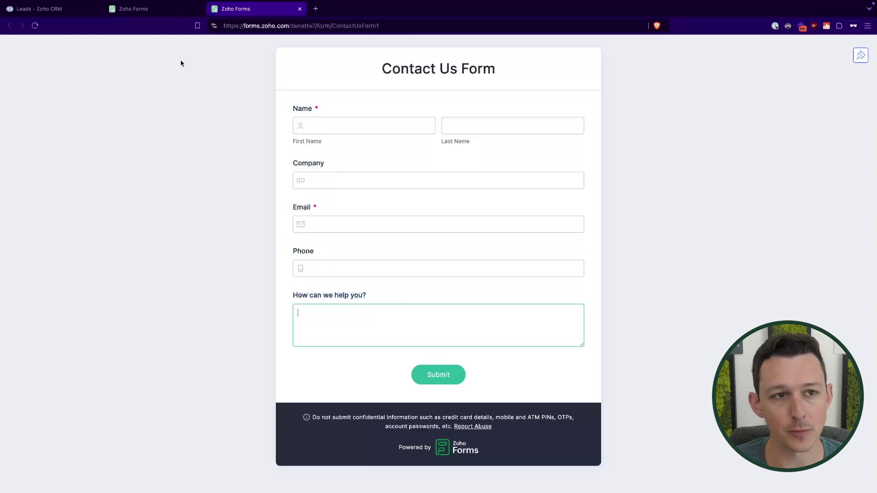
click(172, 11)
- Add a mapping row linking the CRM Phone field to the form's Phone field
click(264, 281)
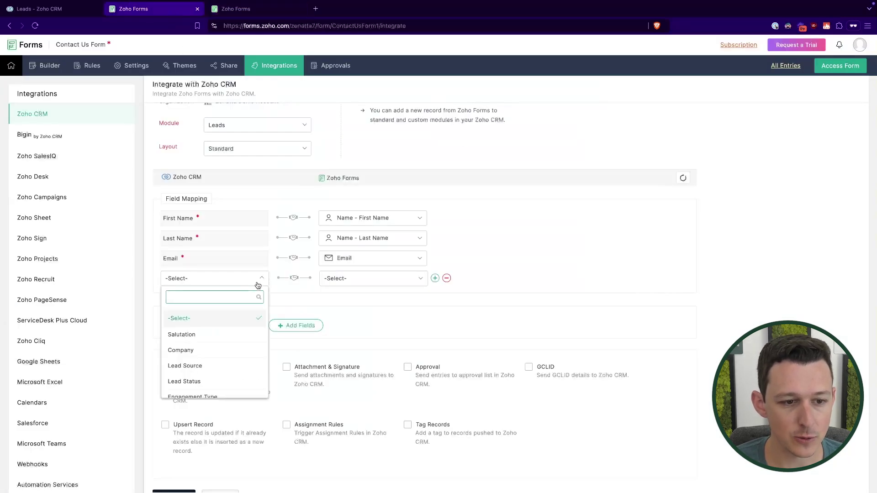
text(phon)
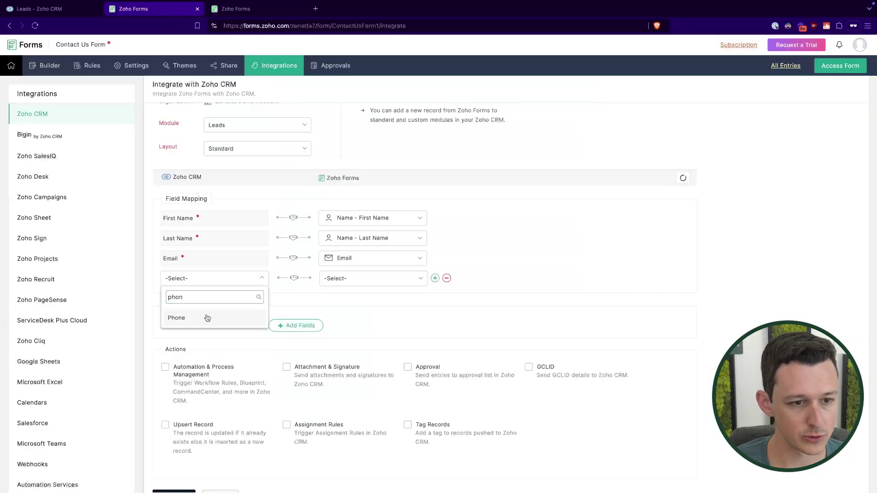
click(206, 316)
click(353, 281)
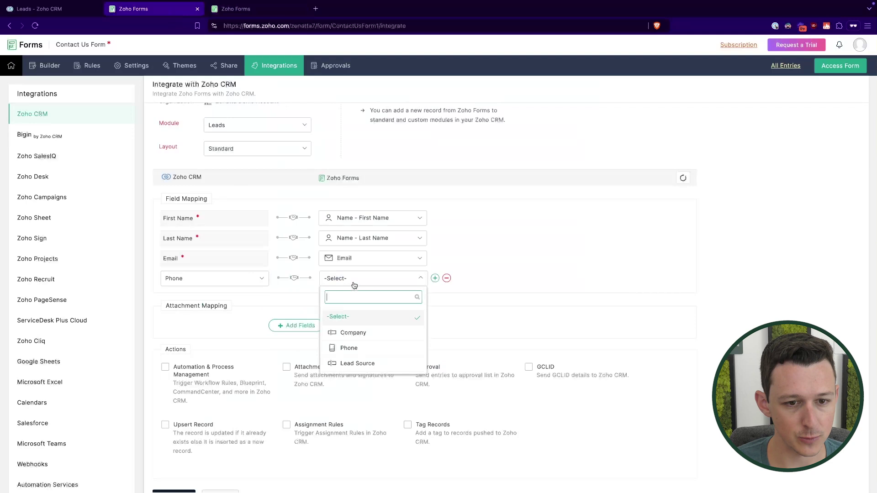
text(p)
click(351, 332)
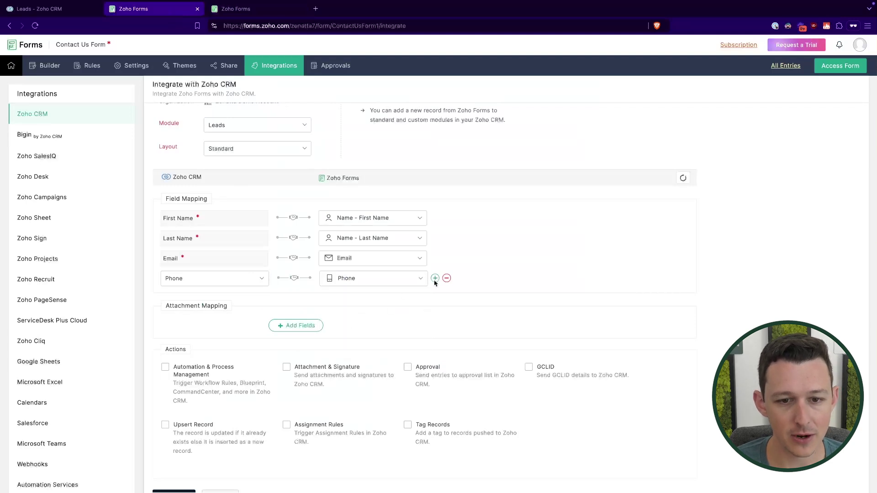
- Remove that Phone mapping row and review the Email row's form-field choices, leaving Email mapped
click(401, 279)
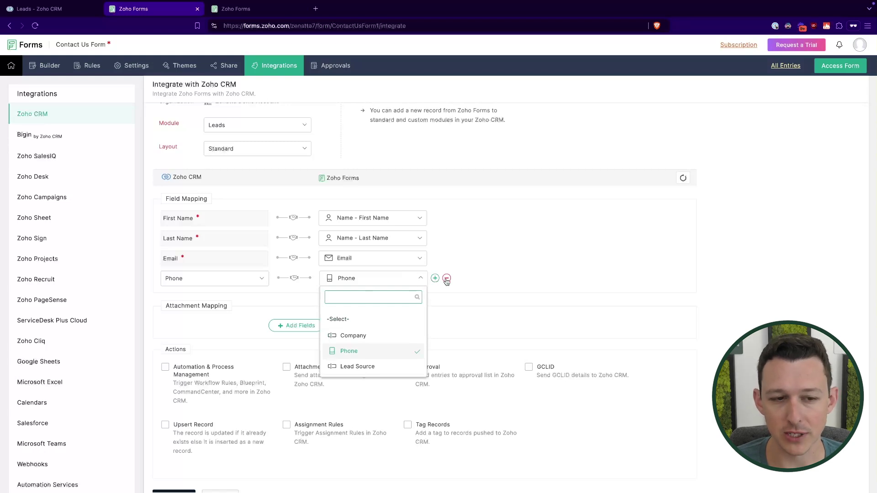
click(447, 279)
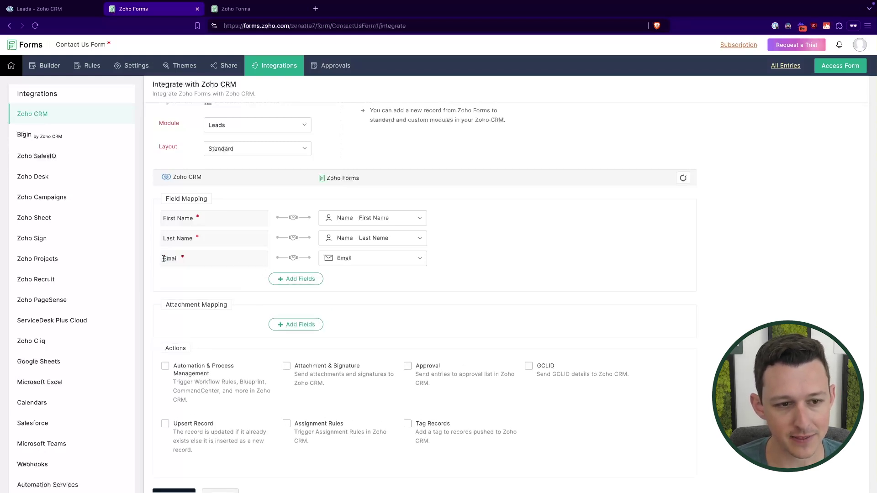
click(356, 259)
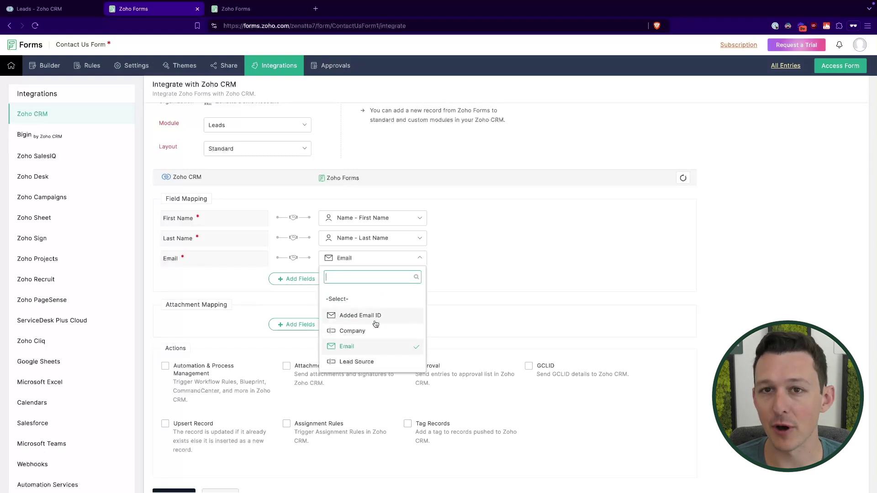
click(506, 293)
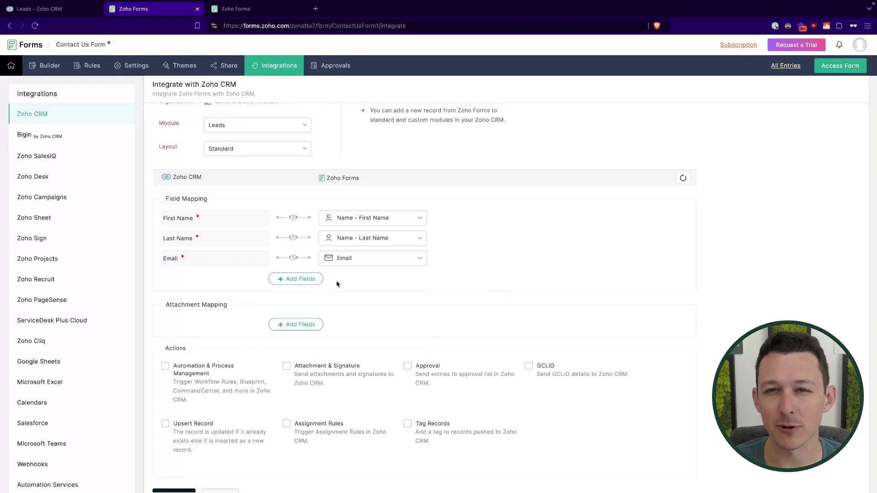
- Add a fresh mapping row pairing CRM Phone with the form's Phone field
click(299, 279)
click(212, 278)
text(phone)
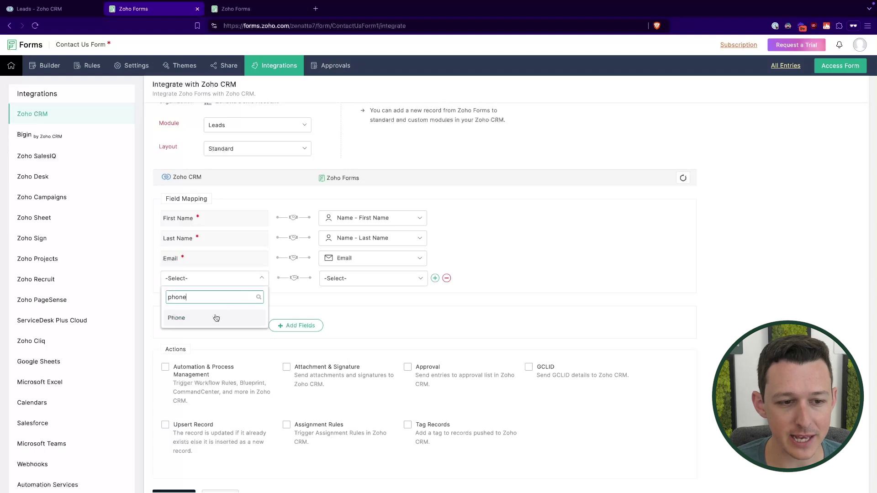
click(216, 318)
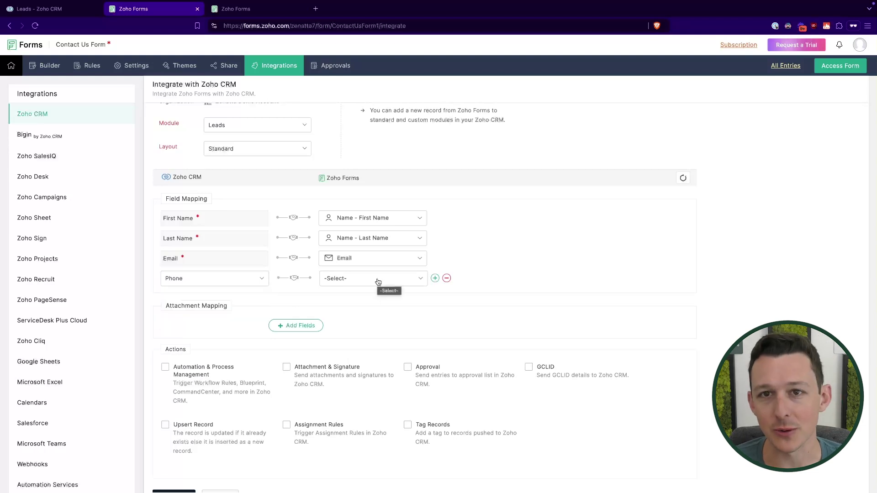
click(378, 280)
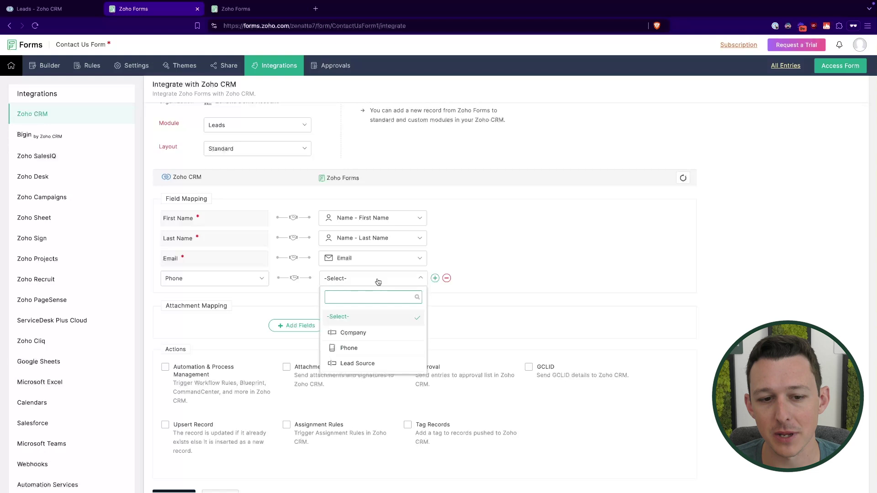
click(371, 350)
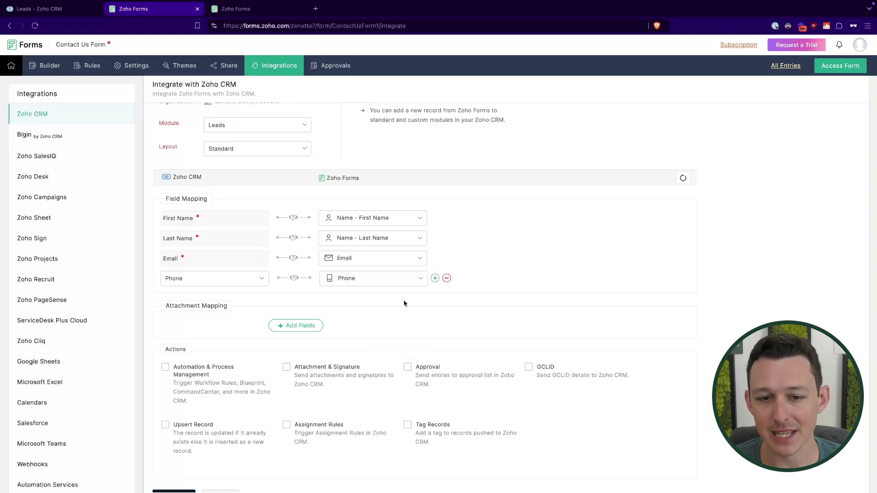
- Add a row mapping CRM Company to the form's Company field
click(435, 278)
click(230, 299)
text(com)
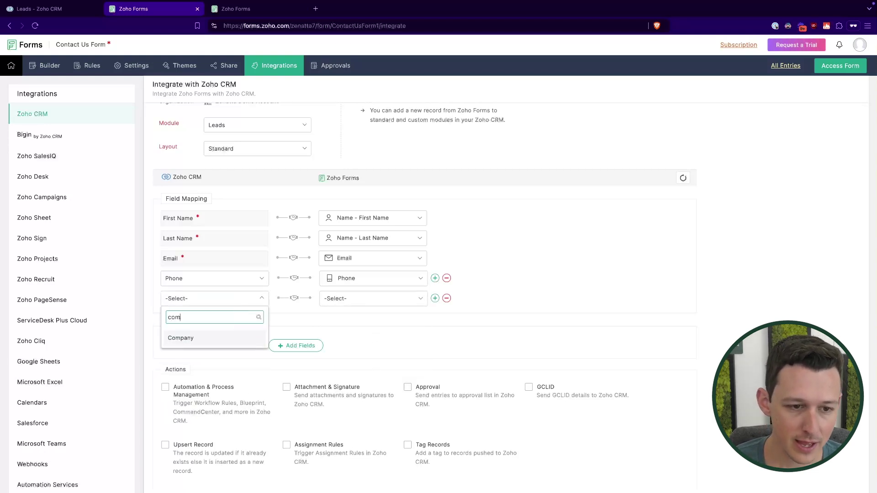
click(218, 336)
click(333, 298)
text(com)
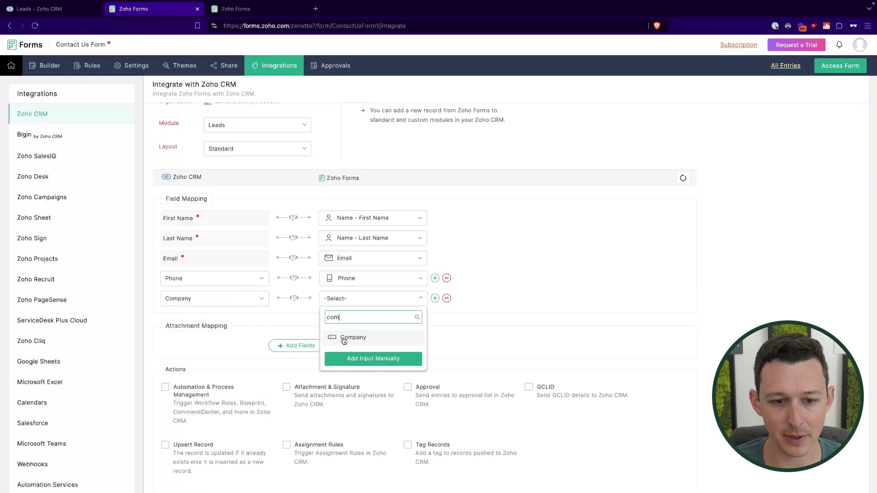
click(343, 338)
- Add a row mapping CRM Lead Source to the form's Lead Source field
click(436, 298)
click(222, 320)
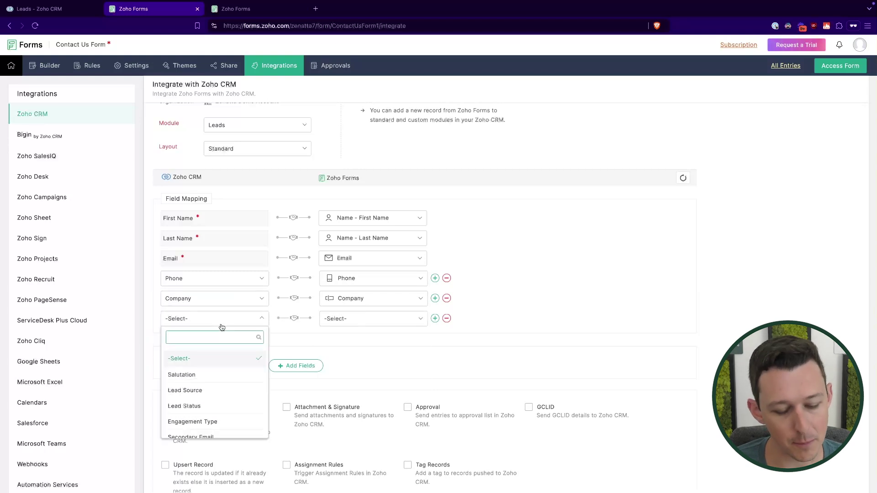
text(lead)
click(203, 356)
click(327, 319)
text(le)
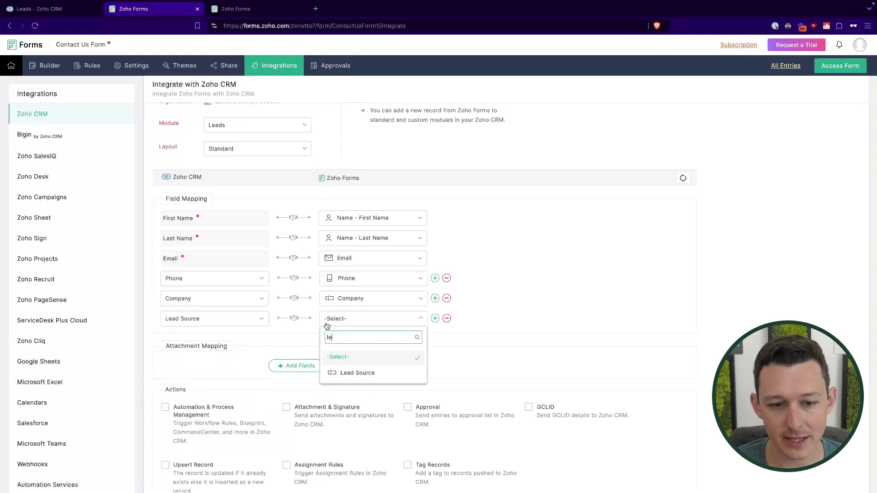
click(357, 372)
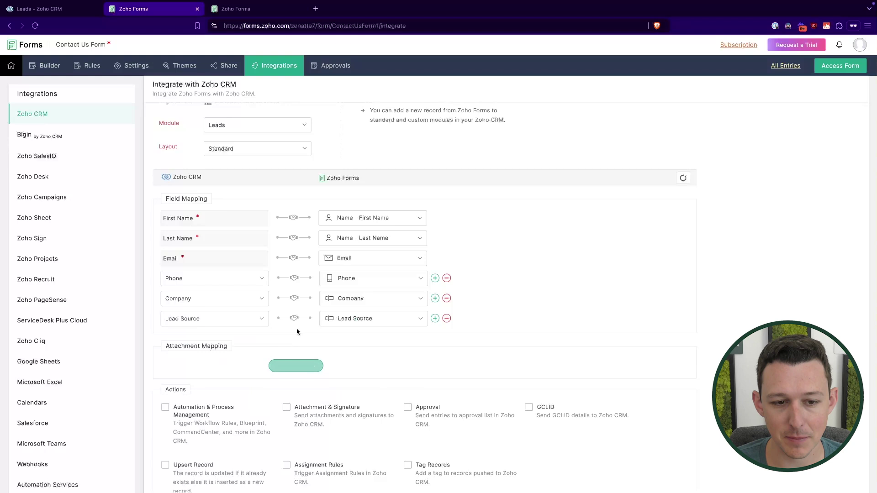
- Map CRM Description to 'How can we help you?', then bring up the Zoho CRM Leads list
scroll(410, 321, up, 1)
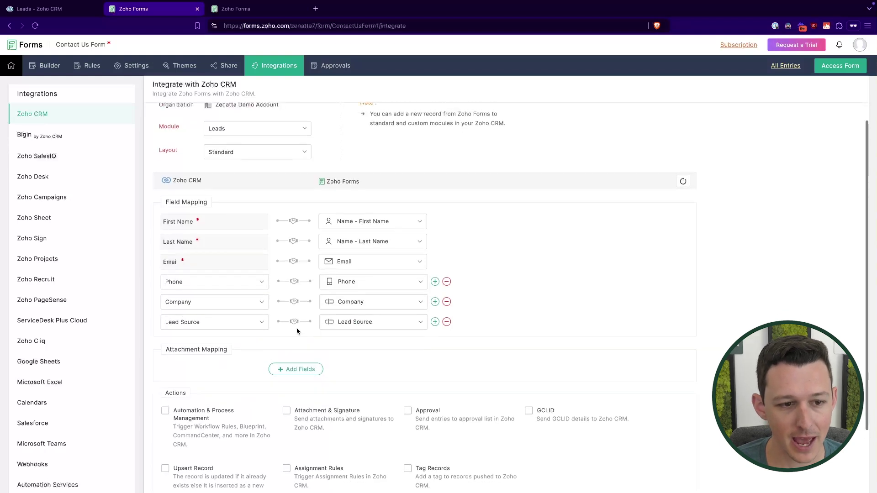
click(435, 321)
click(204, 343)
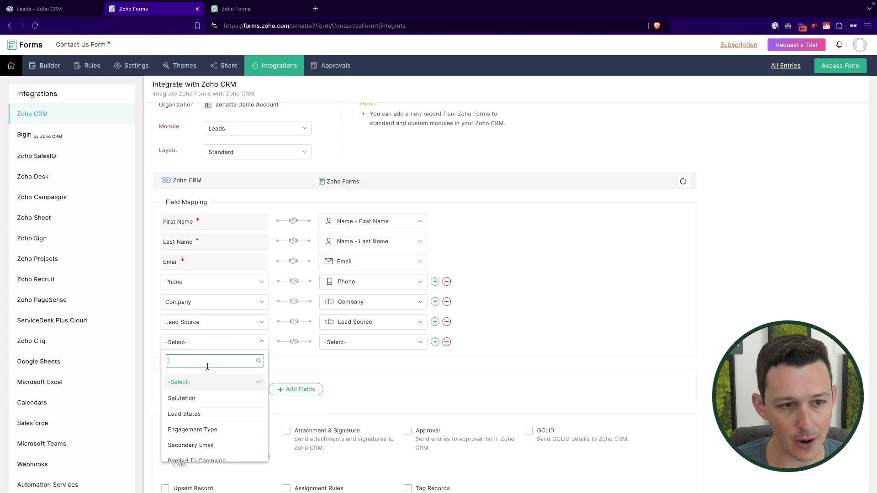
text(desc)
click(201, 384)
click(377, 349)
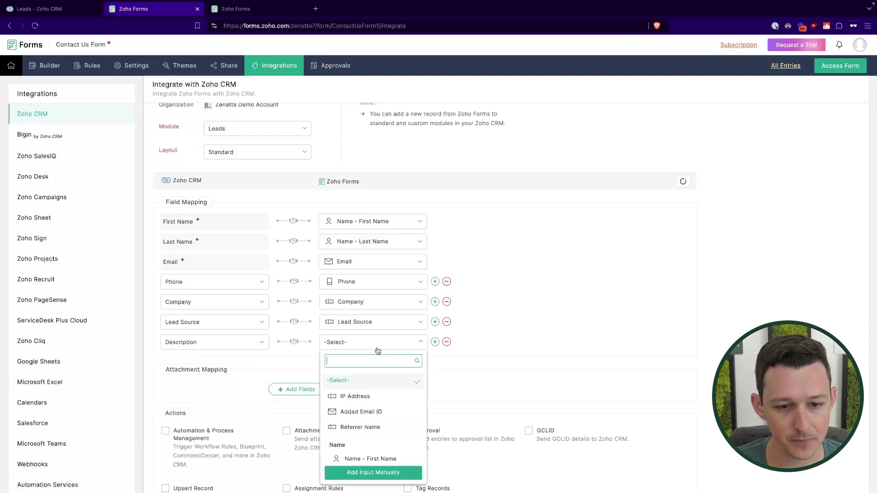
scroll(372, 433, down, 5)
click(371, 435)
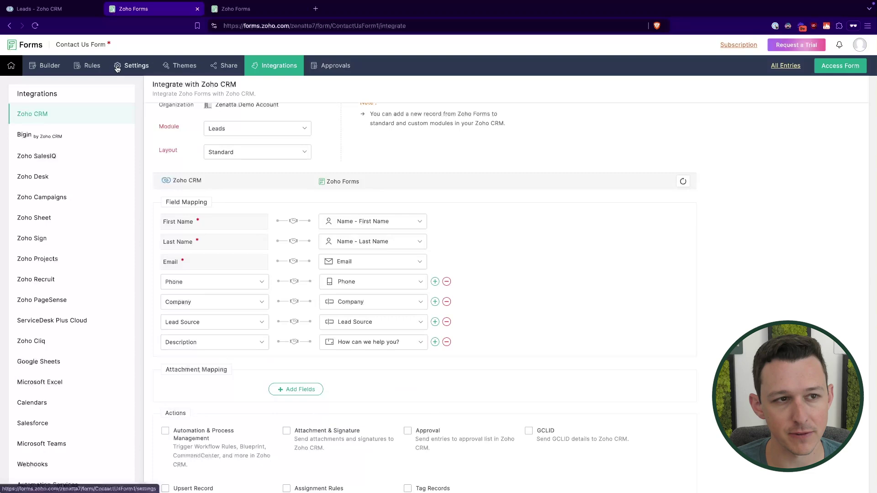
click(39, 7)
- Open a sample lead, confirm its Description is empty, and return to the Zoho Forms mapping
click(265, 121)
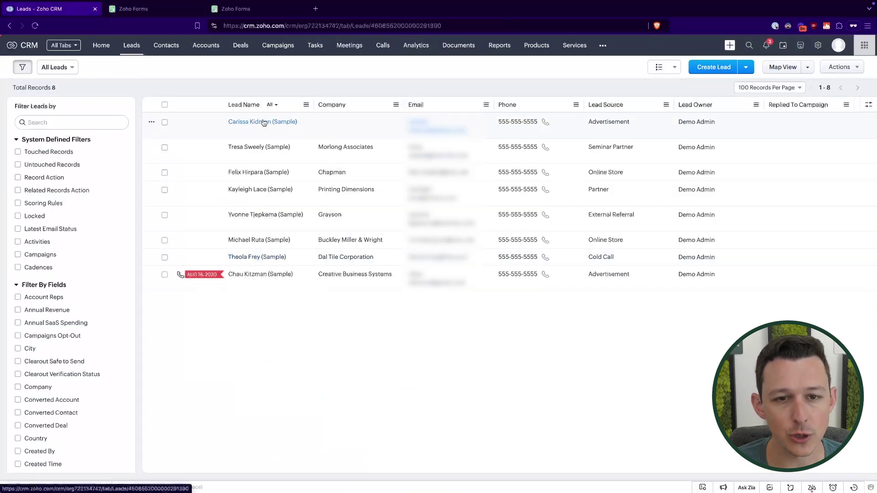
scroll(457, 241, down, 10)
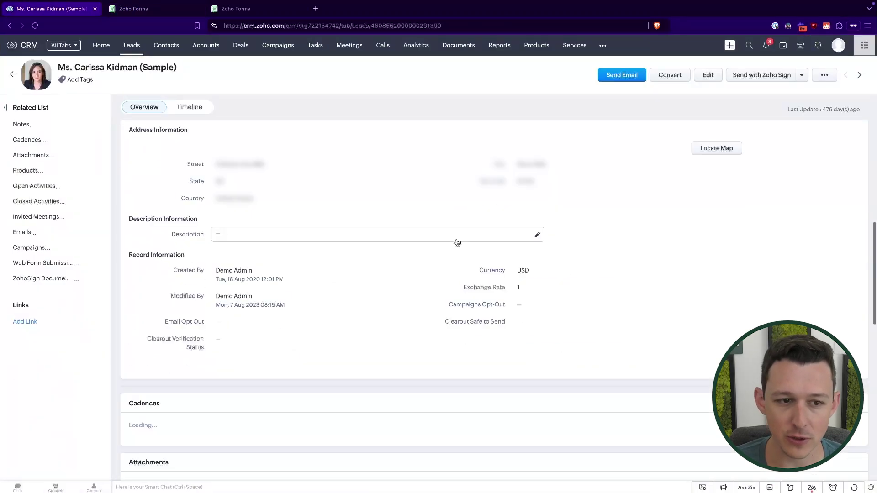
click(266, 243)
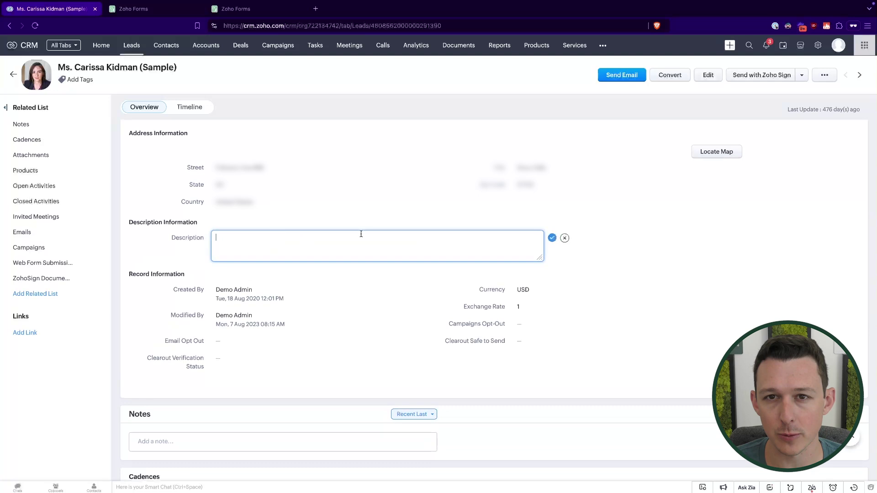
click(565, 238)
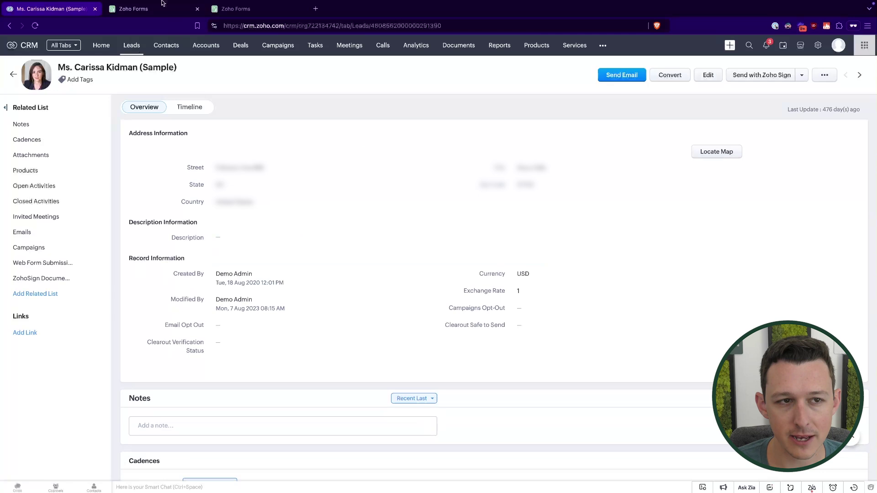
click(166, 13)
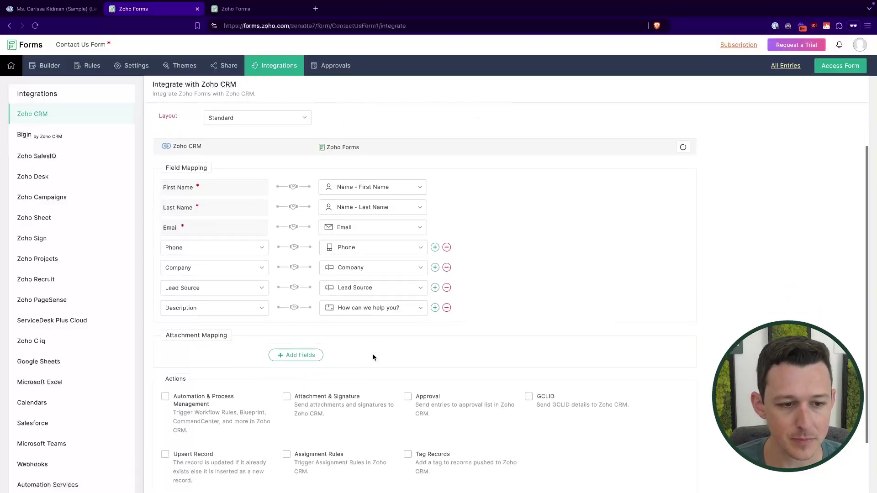
- Add an attachment mapping row with CRM Lead Image as the field
scroll(219, 333, down, 1)
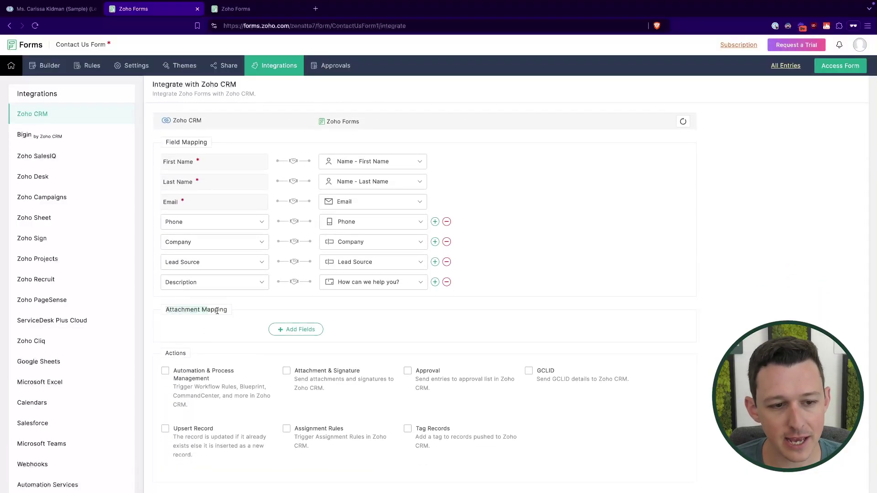
click(296, 329)
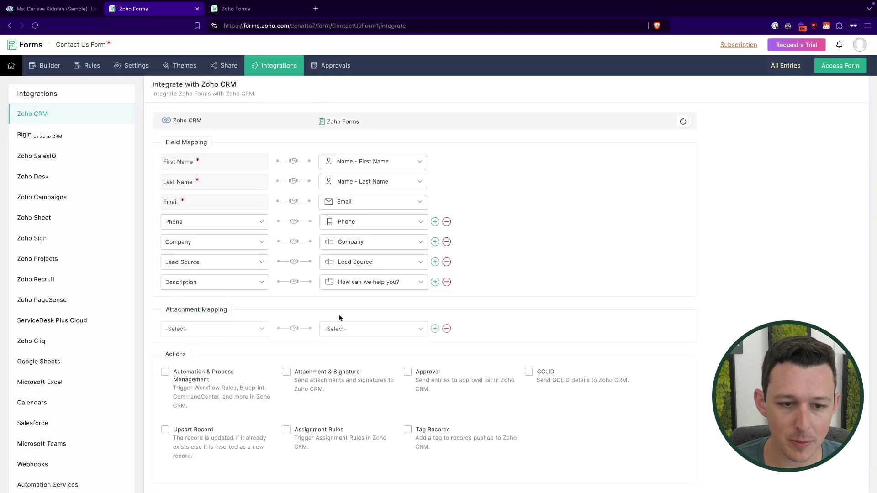
click(259, 331)
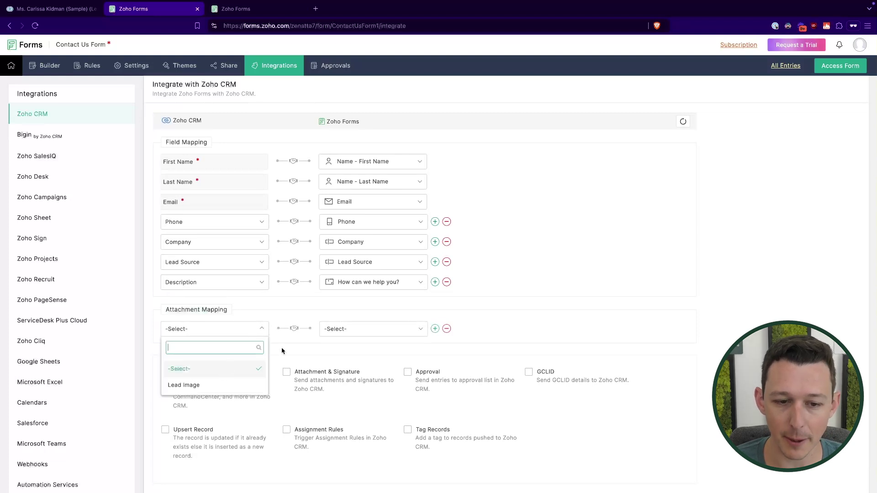
click(221, 384)
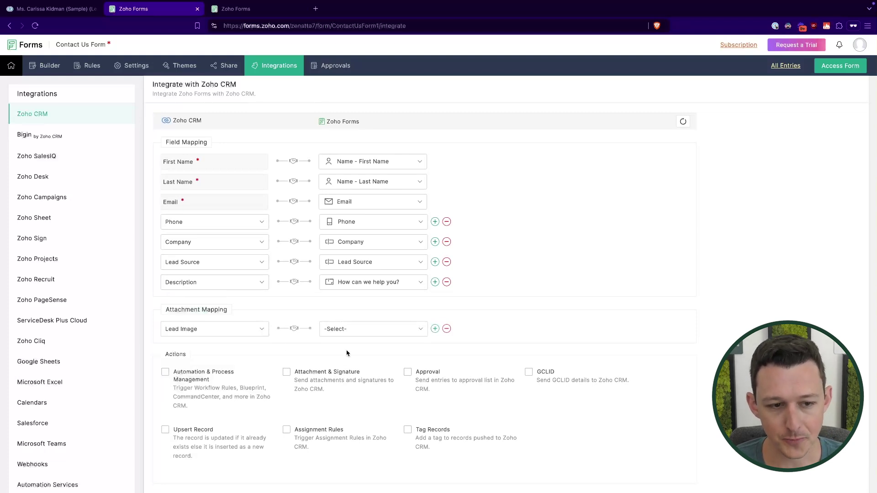
click(219, 328)
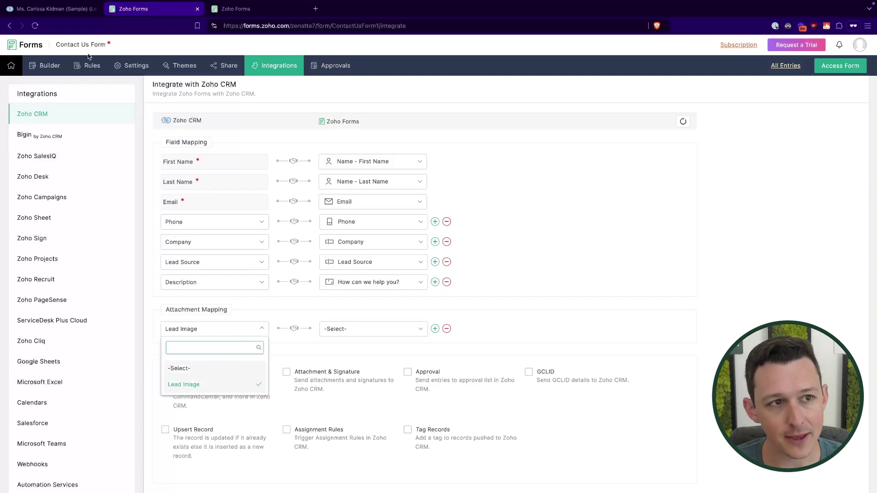
- Check the sample lead in CRM, then find no form field matching Lead Image
click(77, 17)
scroll(369, 252, up, 10)
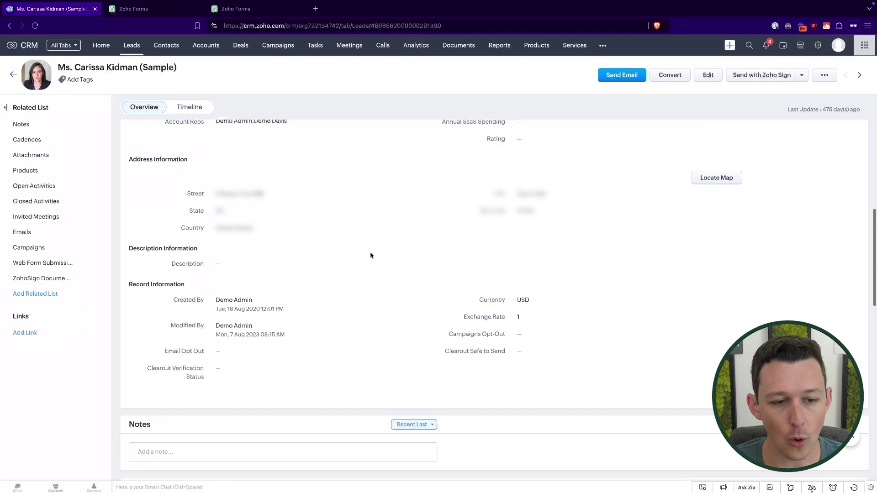
click(178, 14)
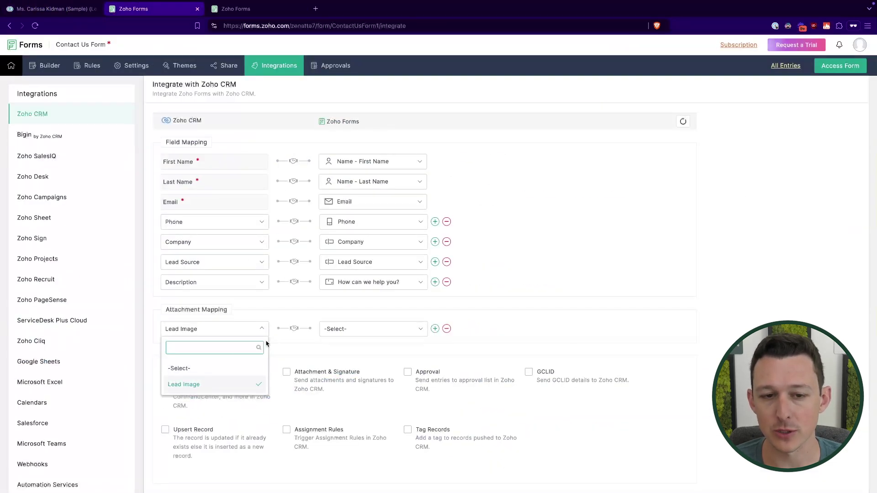
click(403, 331)
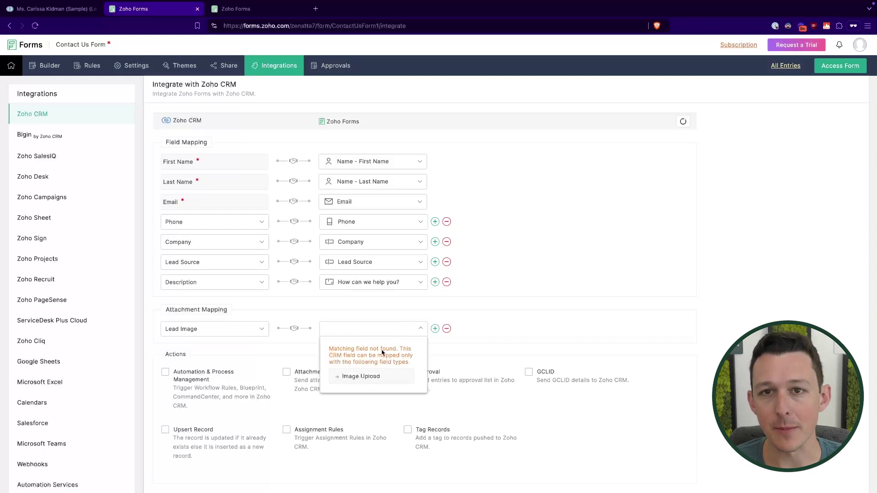
- Close the Lead Image form-field list without mapping any field
click(471, 334)
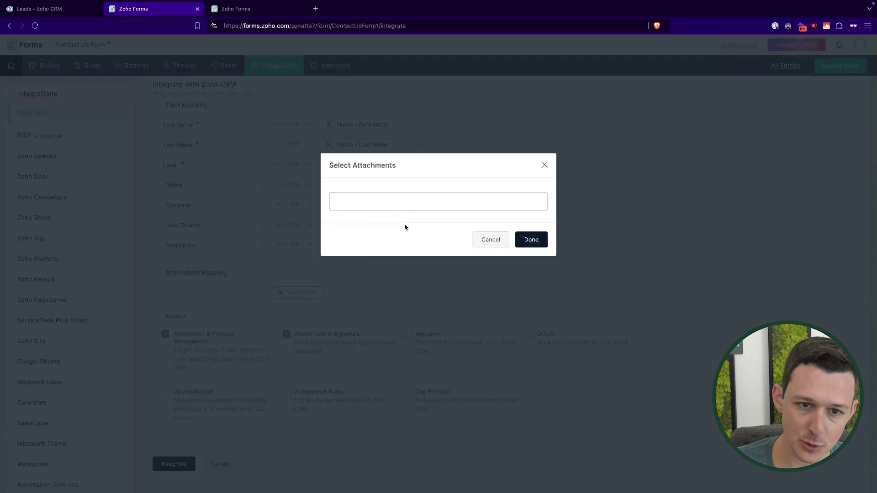
- Choose PDF Templates > Default Template as the CRM attachment and confirm with Done
click(397, 204)
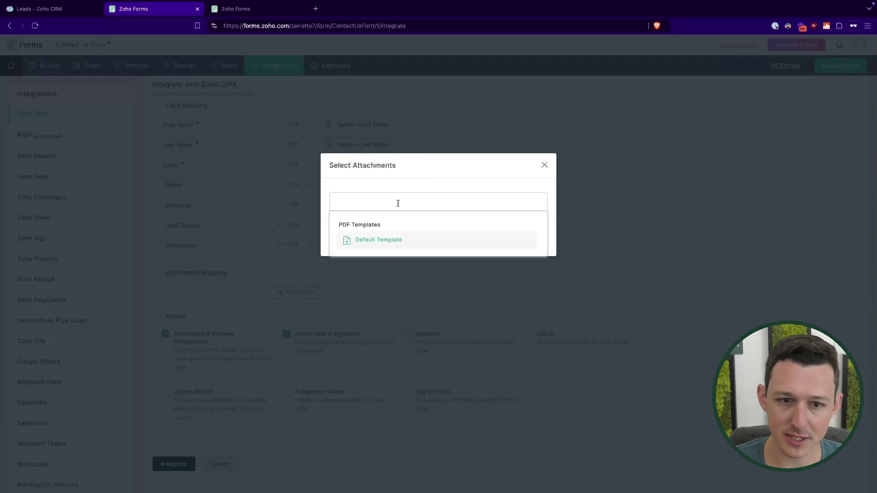
click(389, 242)
click(530, 240)
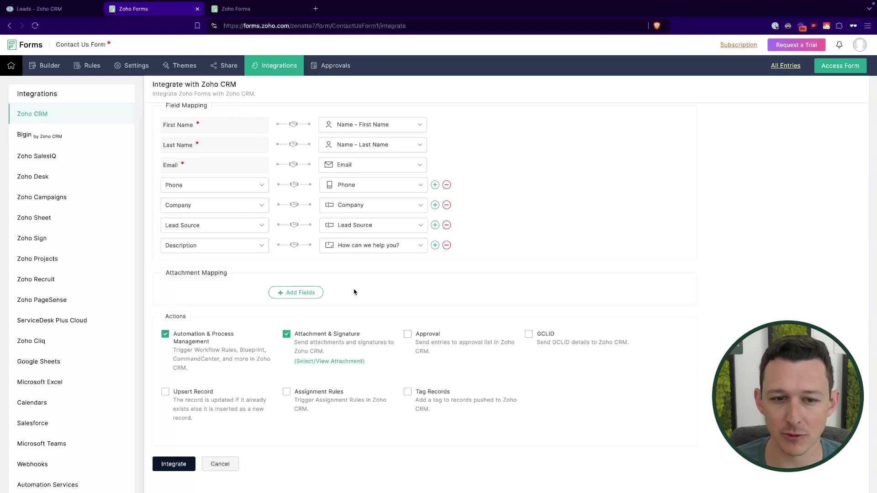
- Glance at the CRM Leads list, then tick Approval so entries go to the CRM approval list
scroll(354, 292, up, 1)
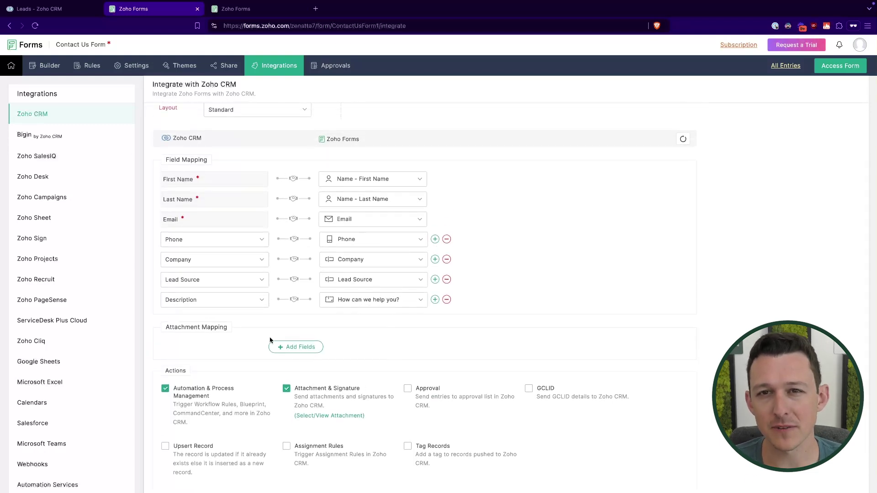
click(72, 13)
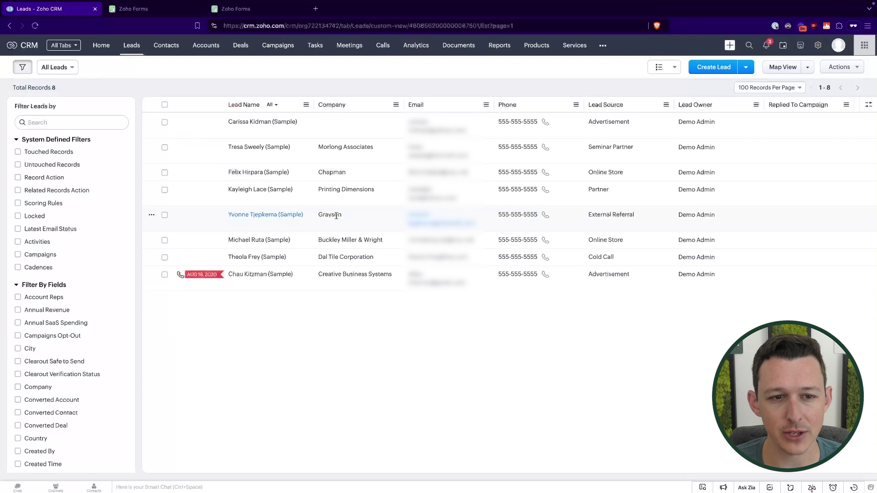
click(155, 9)
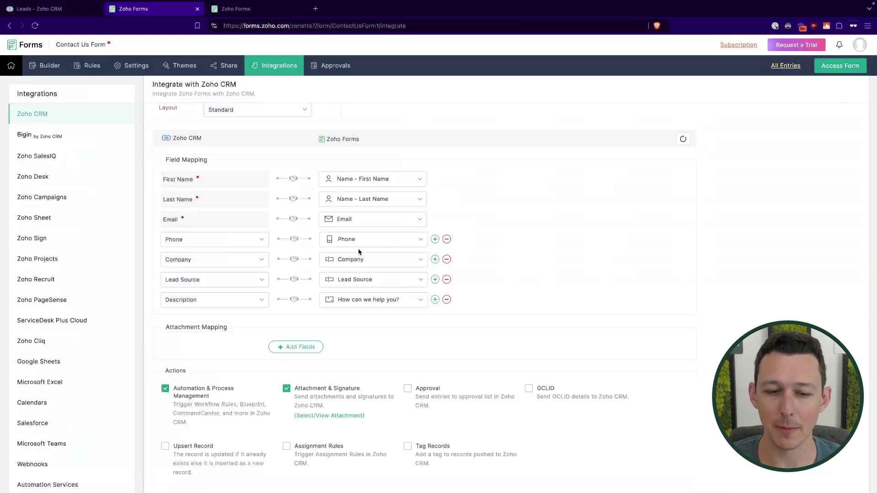
mouse_move(357, 396)
mouse_down()
mouse_move(386, 398)
mouse_move(388, 407)
mouse_up()
click(538, 274)
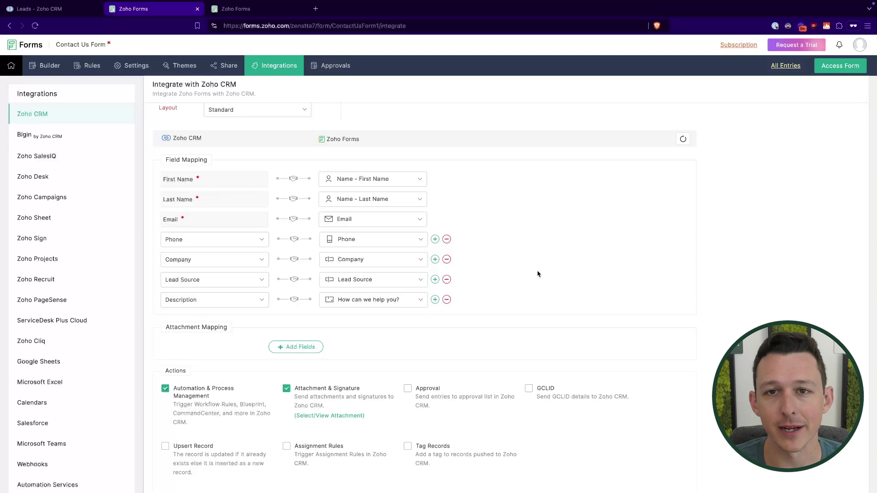
scroll(538, 274, down, 1)
click(407, 334)
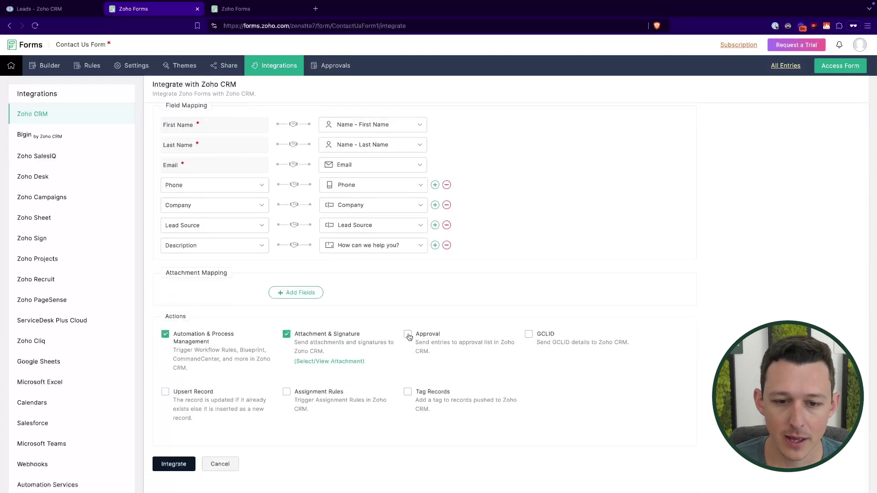
- Untick Approval, re-enable Attachment & Signature, and reattach the Default Template PDF
click(287, 335)
click(286, 335)
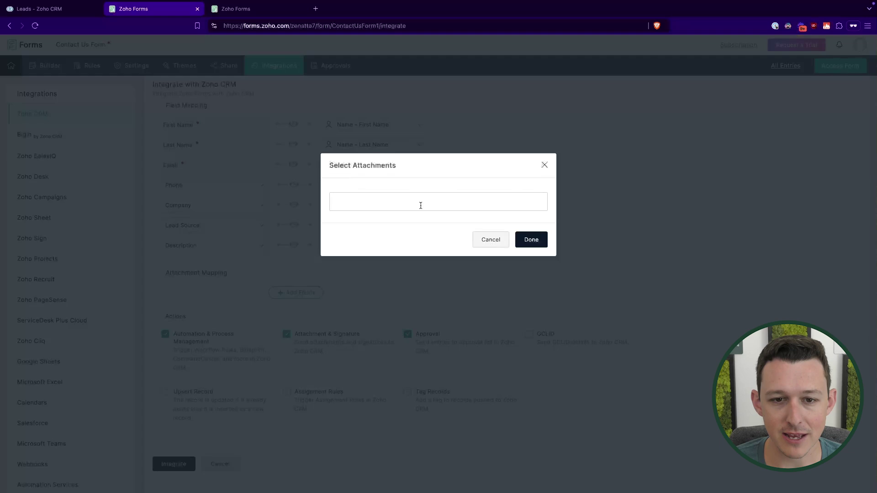
click(419, 204)
click(370, 237)
click(532, 241)
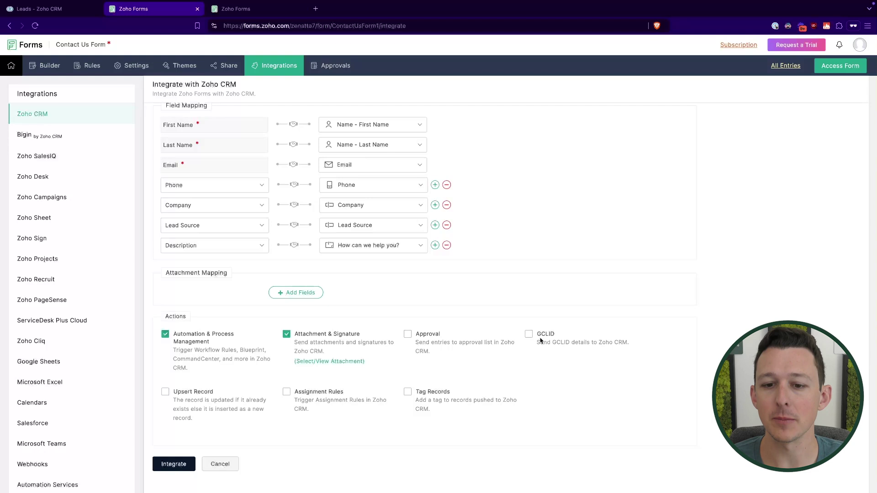
click(529, 335)
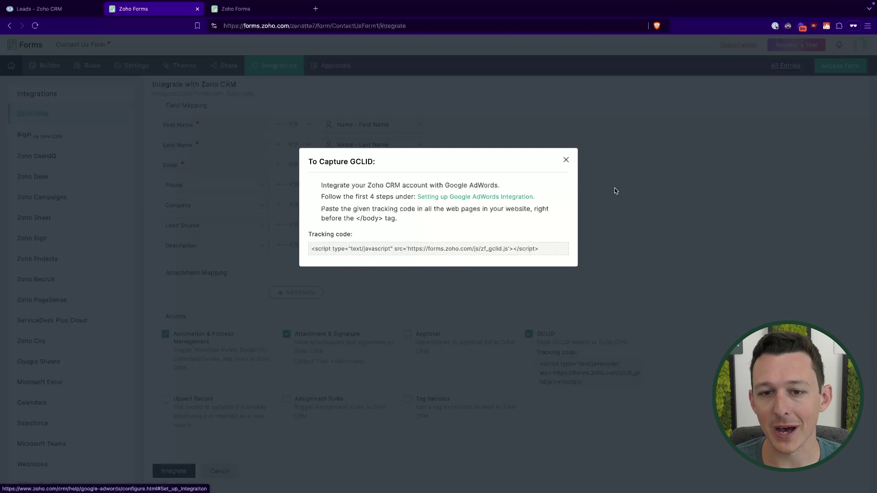
click(566, 161)
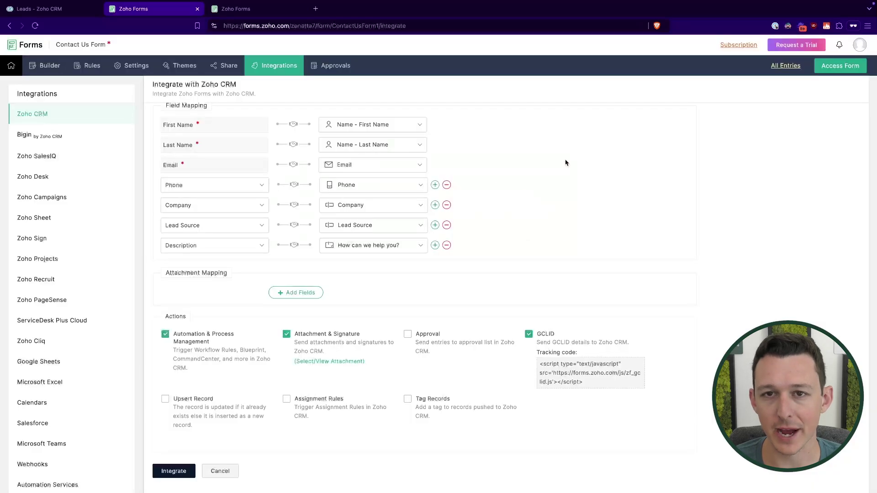
click(529, 335)
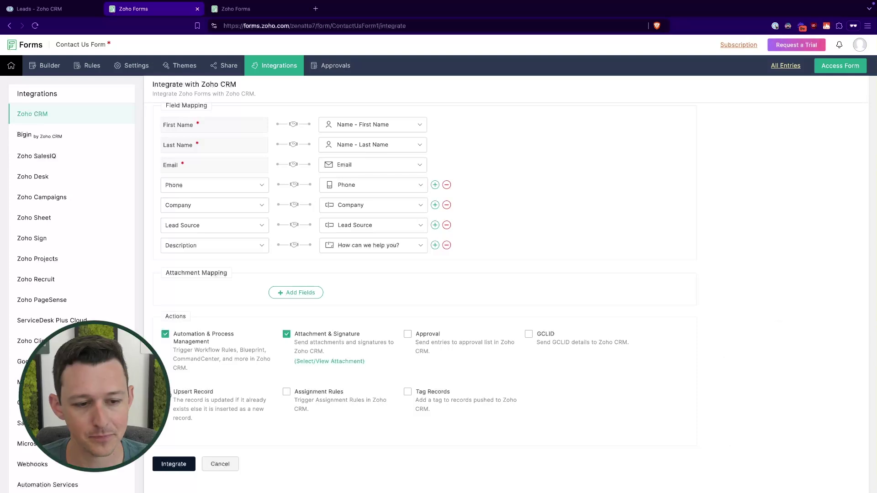
- Enable Upsert Record matching existing CRM leads by Email, and confirm with Done
click(177, 395)
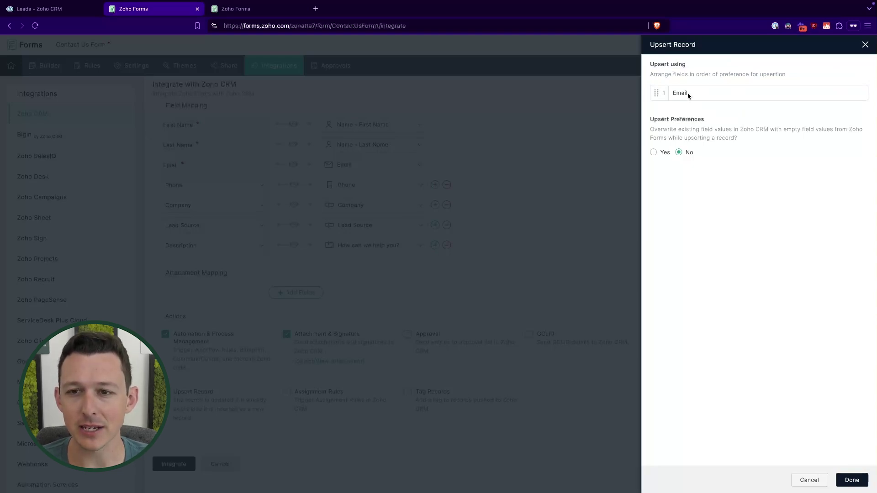
drag(657, 94, 657, 104)
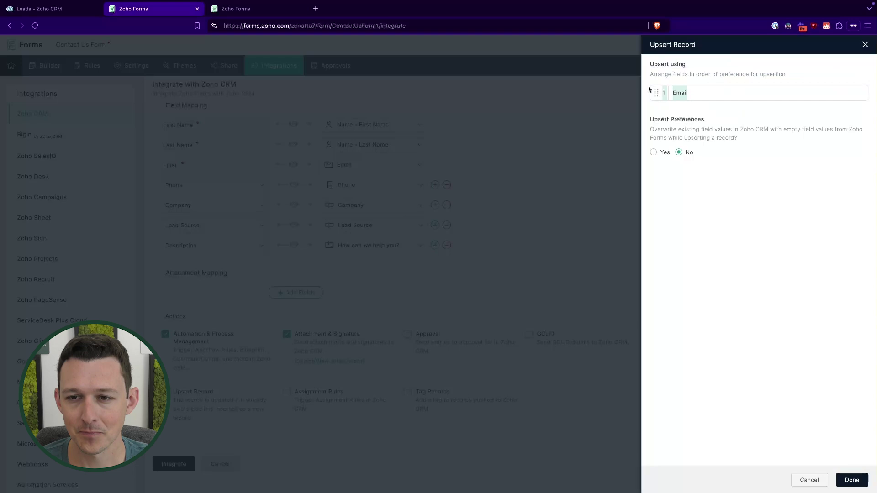
click(727, 94)
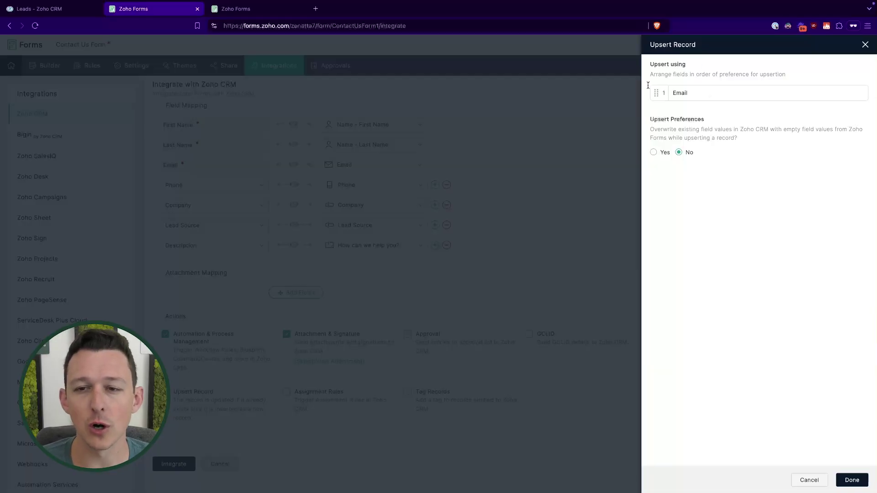
click(852, 480)
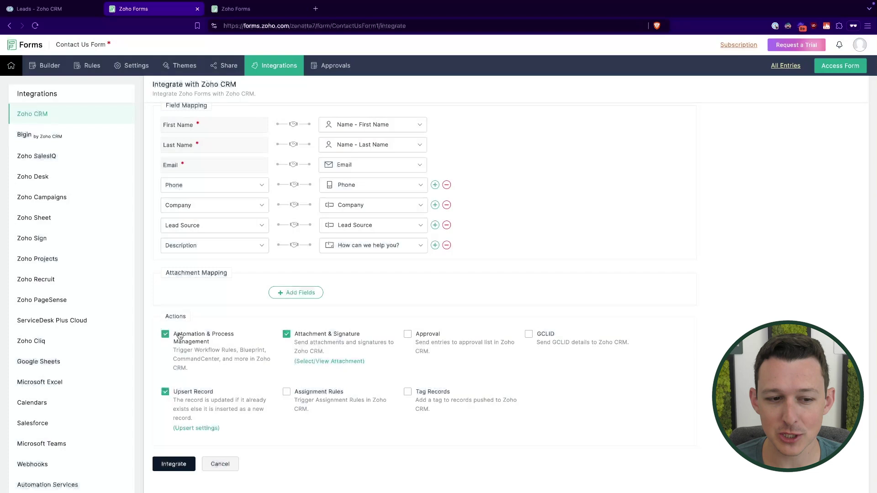
drag(219, 351, 173, 350)
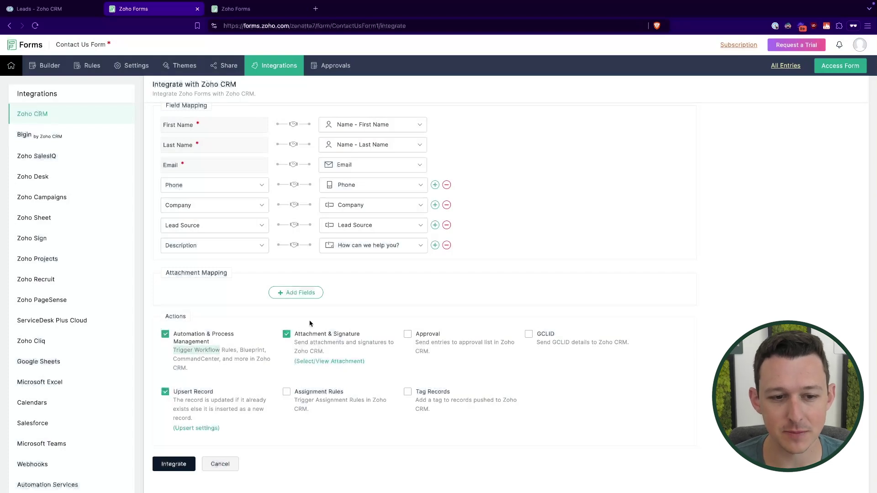
click(333, 317)
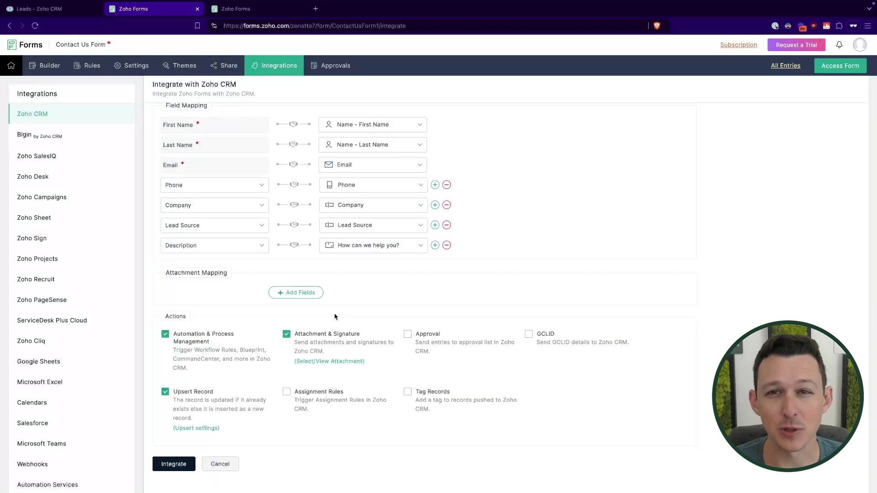
click(287, 393)
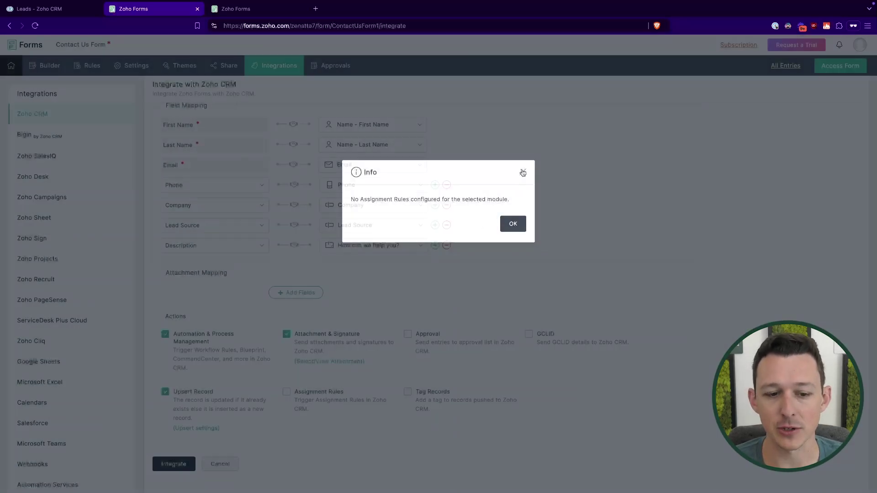
click(517, 228)
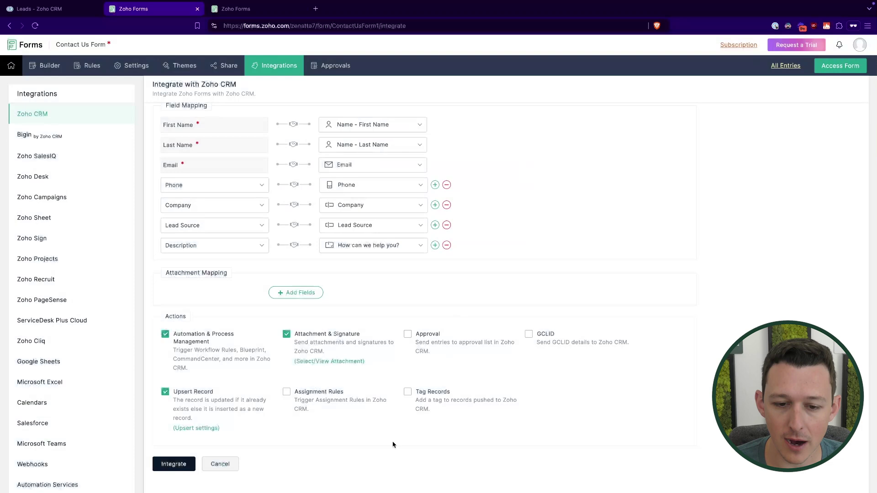
- Turn on tagging for pushed records and choose Add Input Manually for the tag name
click(407, 392)
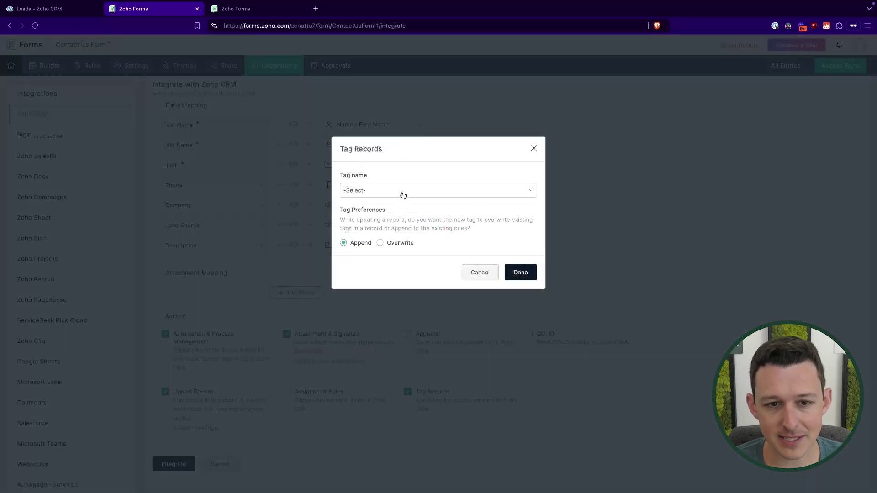
click(401, 192)
click(400, 199)
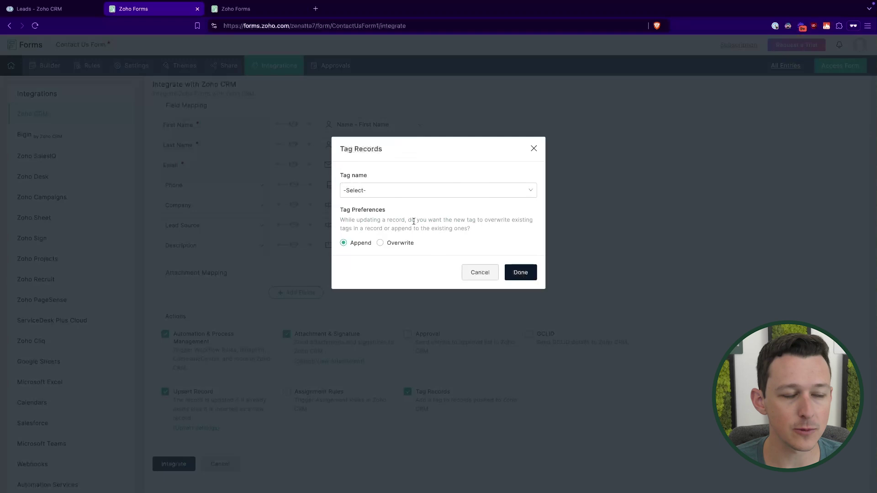
click(391, 194)
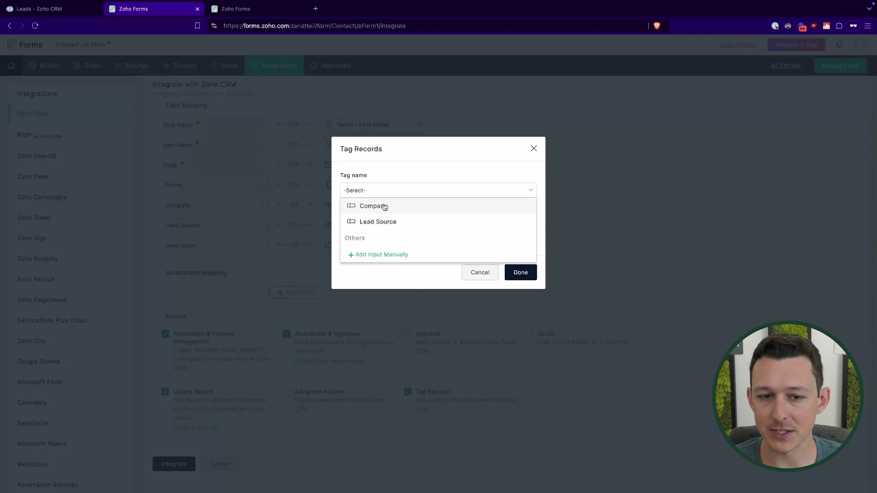
click(380, 254)
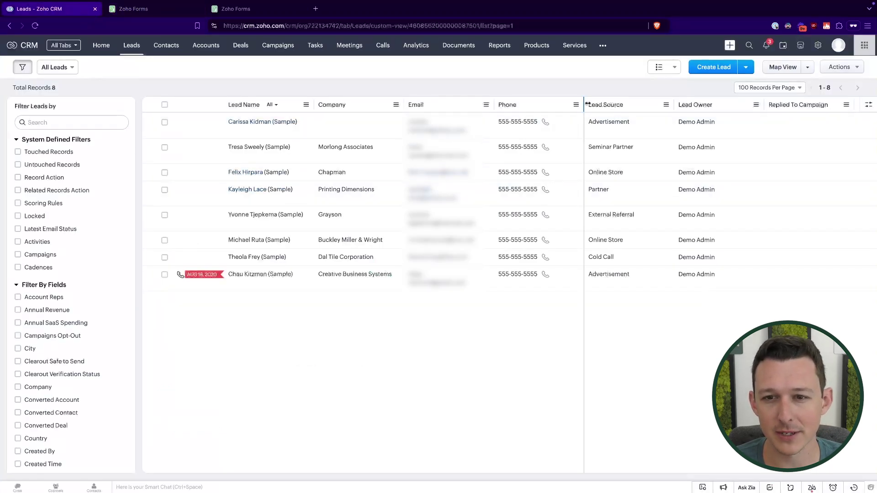
- Review the leads' Lead Source values, such as External Referral, then return to Zoho Forms' CRM integration settings
drag(584, 105, 589, 105)
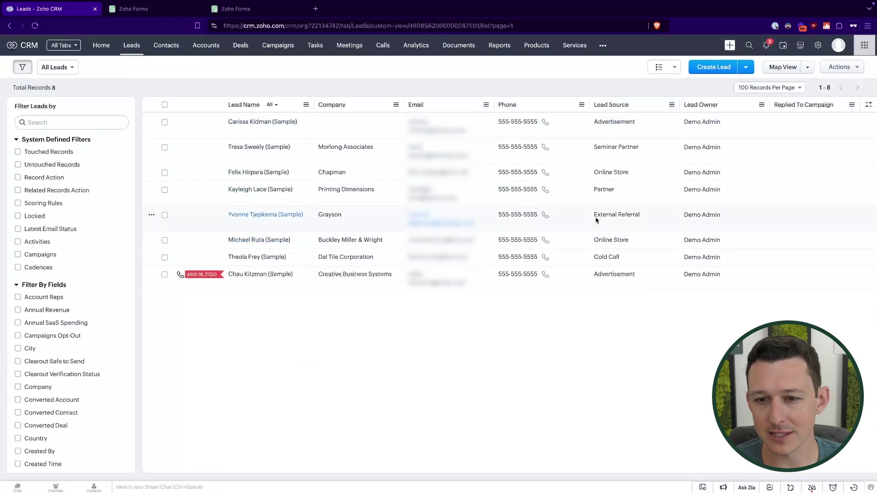
drag(593, 217, 652, 218)
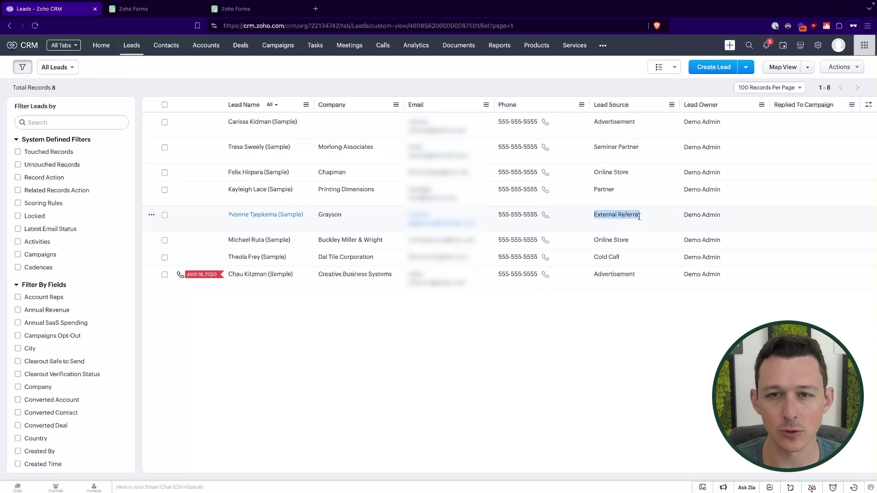
click(616, 87)
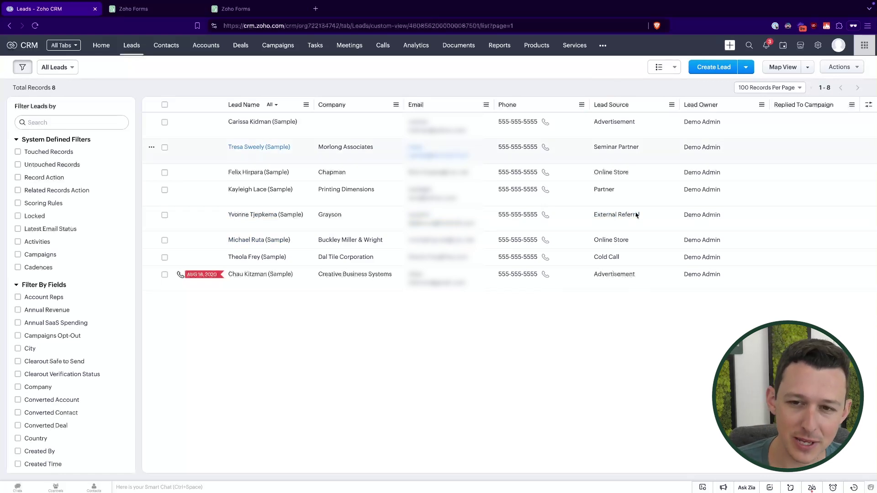
click(173, 17)
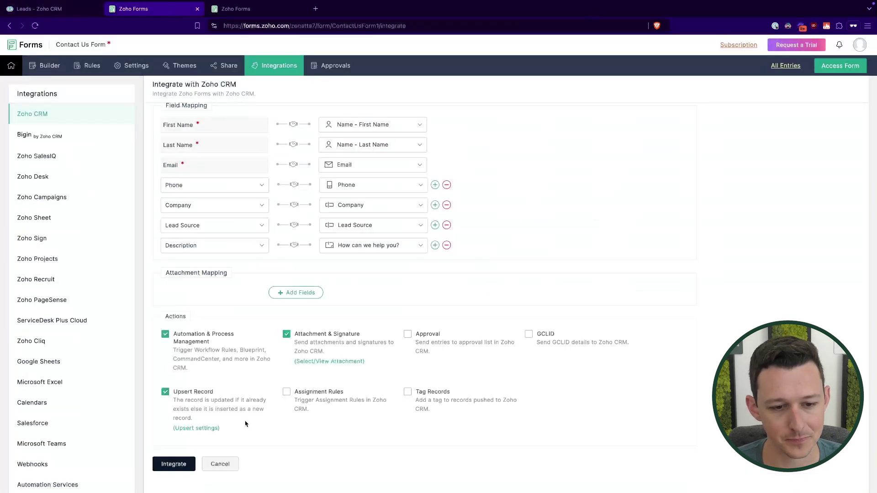
- Save the Zoho CRM integration for the Contact Us Form with Integrate
click(185, 463)
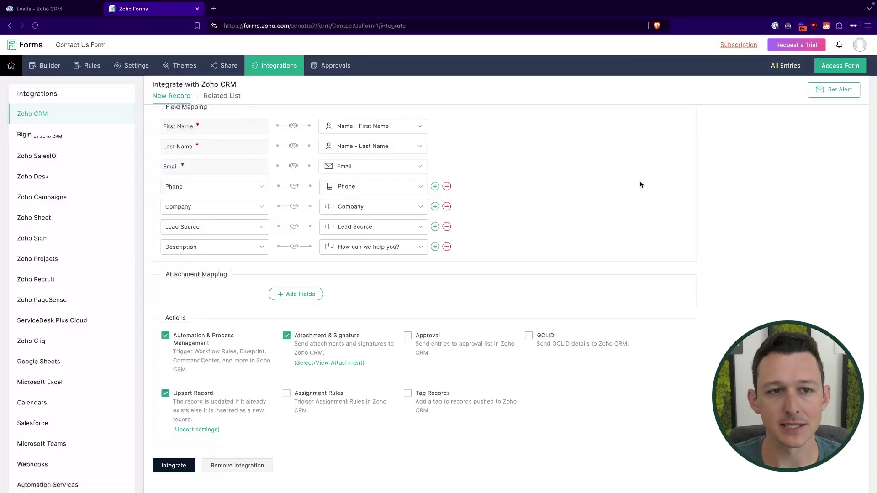
- Open the live Contact Us Form and enter the test contact's first and last name
click(825, 66)
click(378, 125)
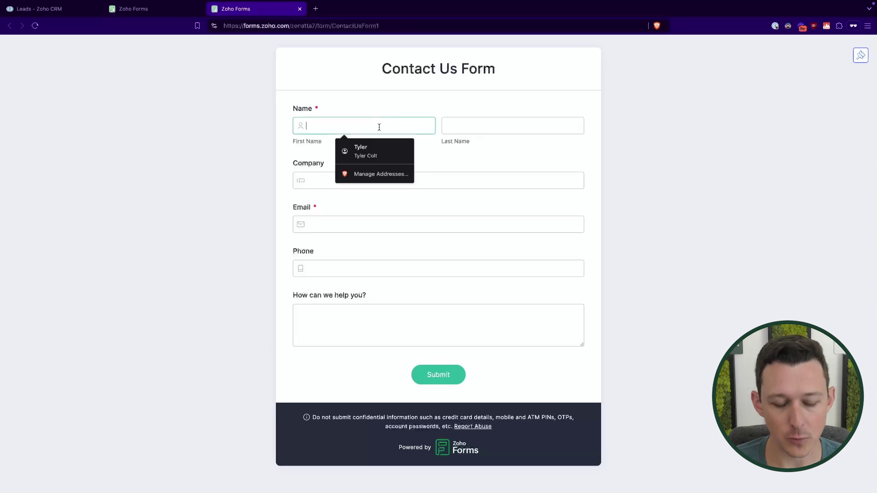
text(Example)
key(Tab)
text(FormLead)
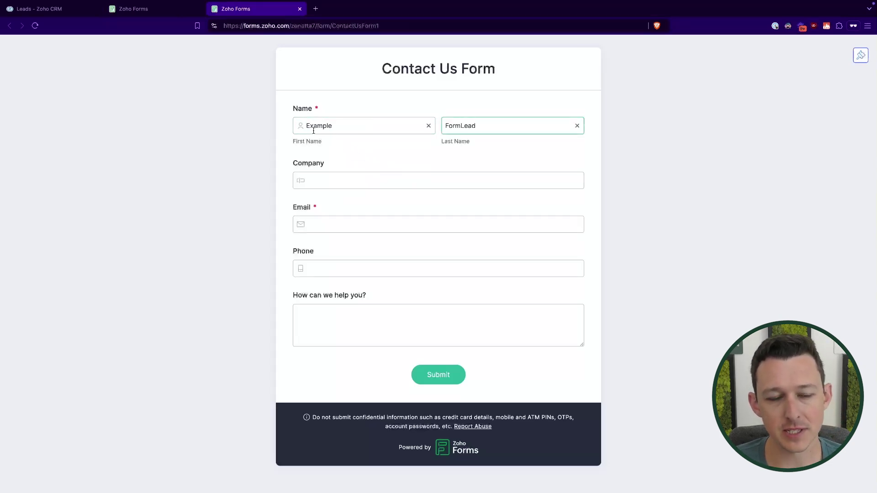
drag(305, 128, 519, 123)
click(482, 113)
click(527, 114)
- Enter company 'FormLead Co.', the contact's e-mail and phone, a help request, and submit
click(408, 181)
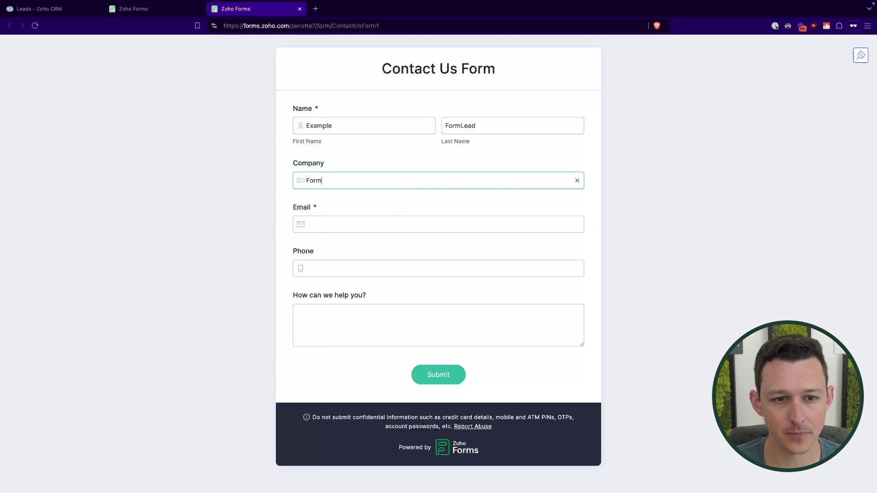
text(FormLead Co.)
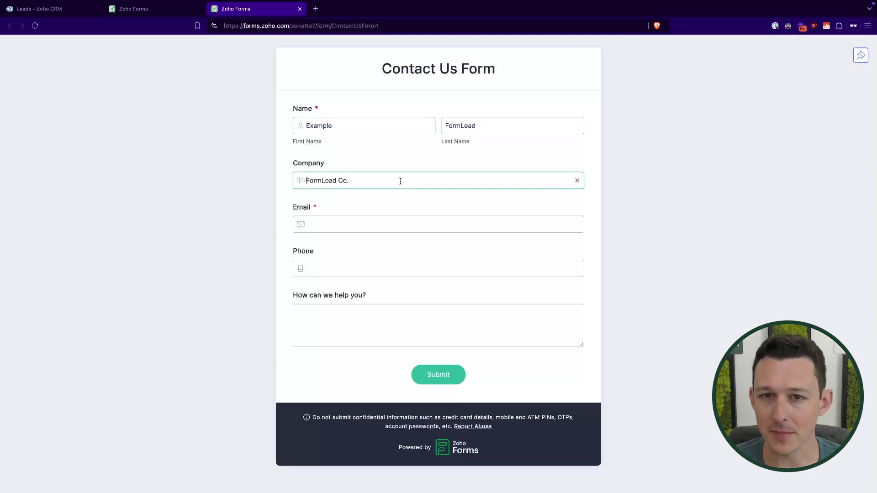
click(359, 227)
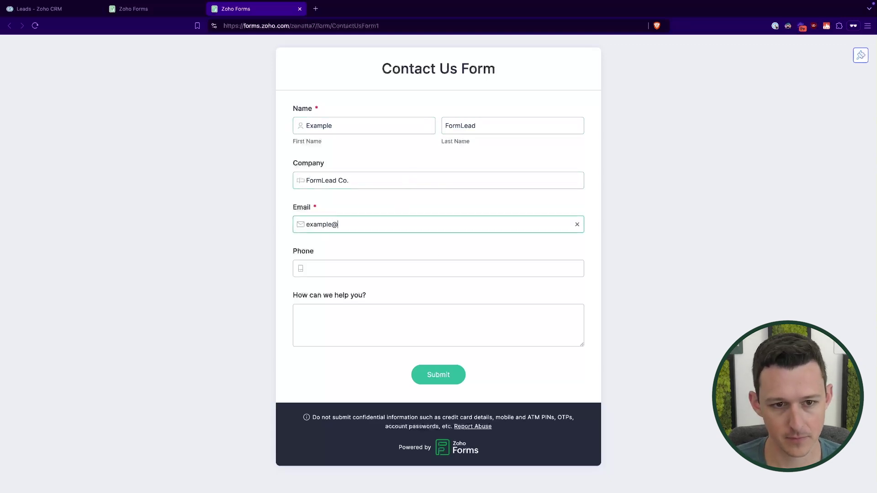
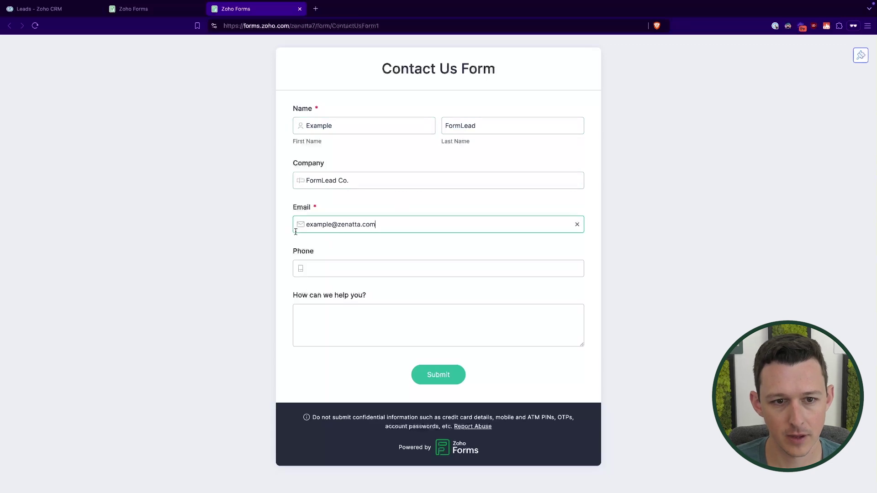
click(333, 267)
text(1231231234)
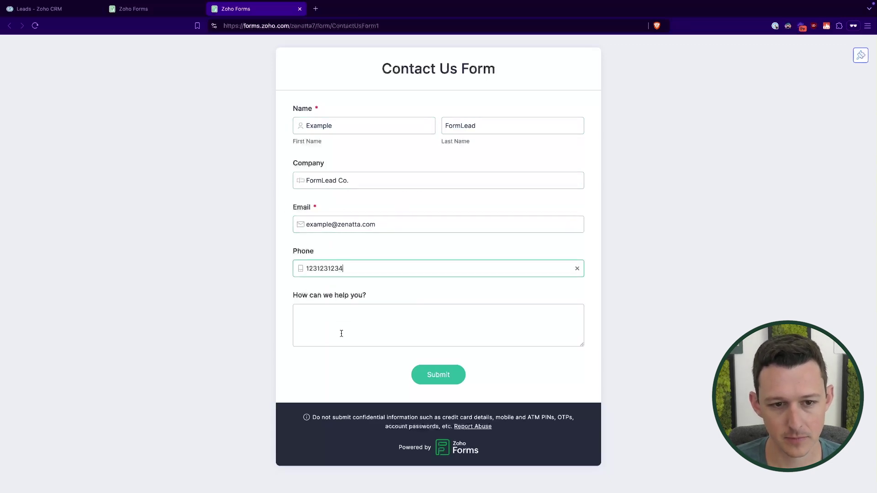
click(341, 334)
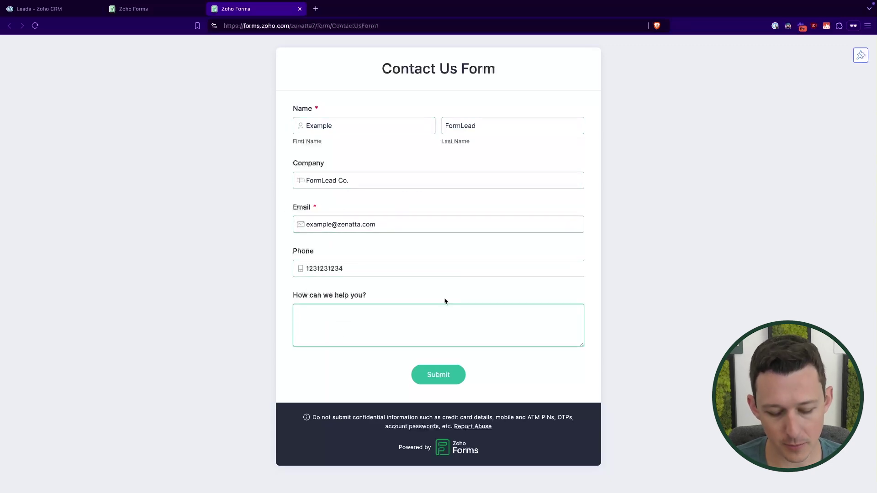
text(Need some help with stuff)
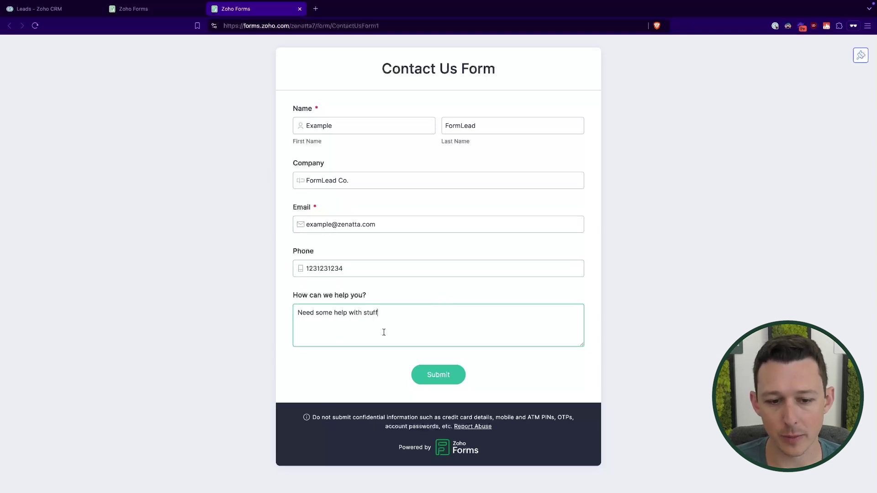
click(441, 376)
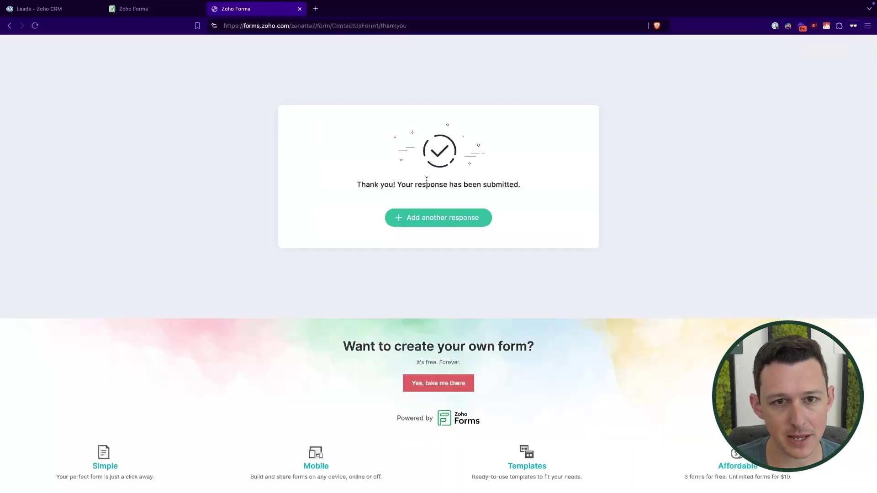
- Refresh the All Leads view and confirm the FormLead Co. lead shows Lead Source Contact Us
click(64, 9)
mouse_move(100, 68)
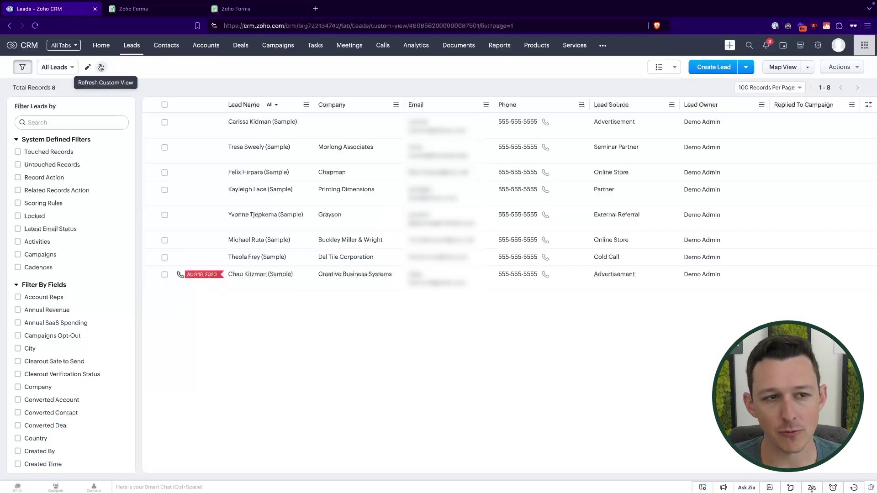
click(102, 67)
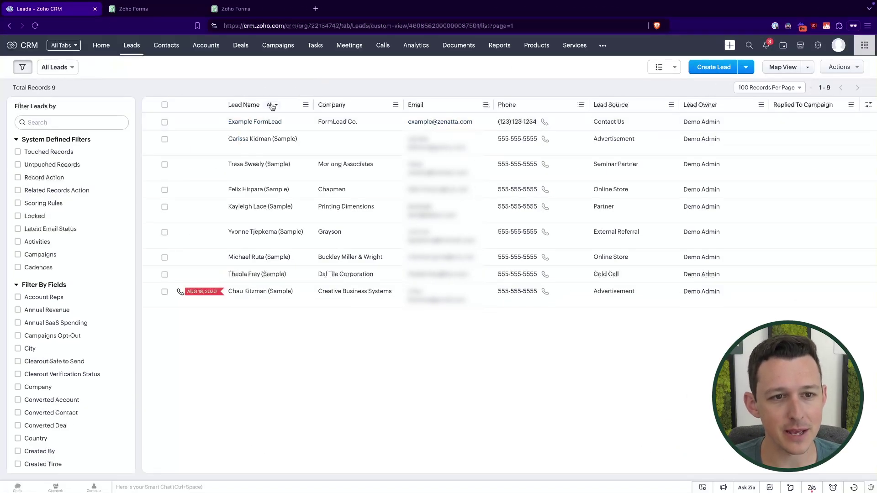
drag(220, 124, 467, 123)
click(464, 88)
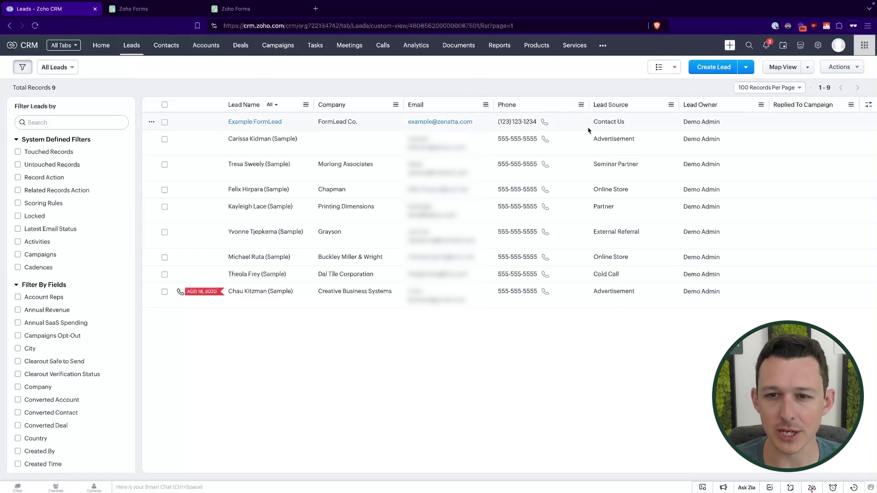
drag(591, 122, 662, 126)
click(623, 87)
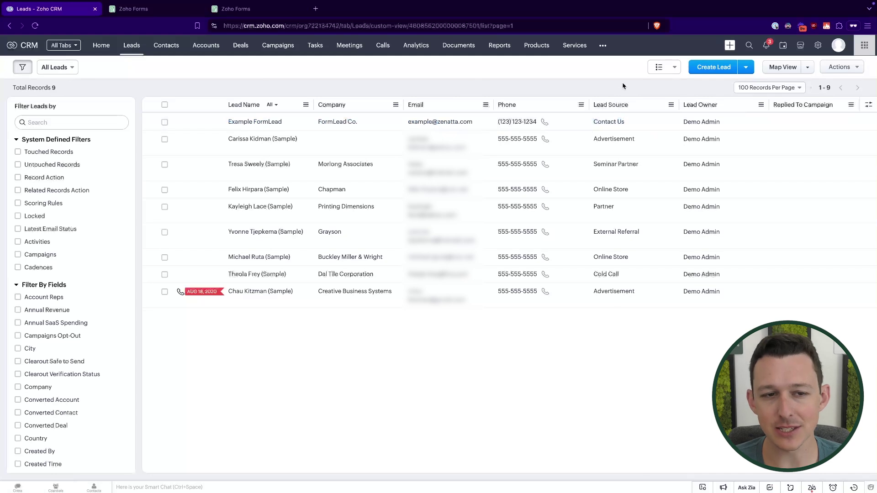
- Open the new FormLead Co. lead record from the Leads list
click(268, 124)
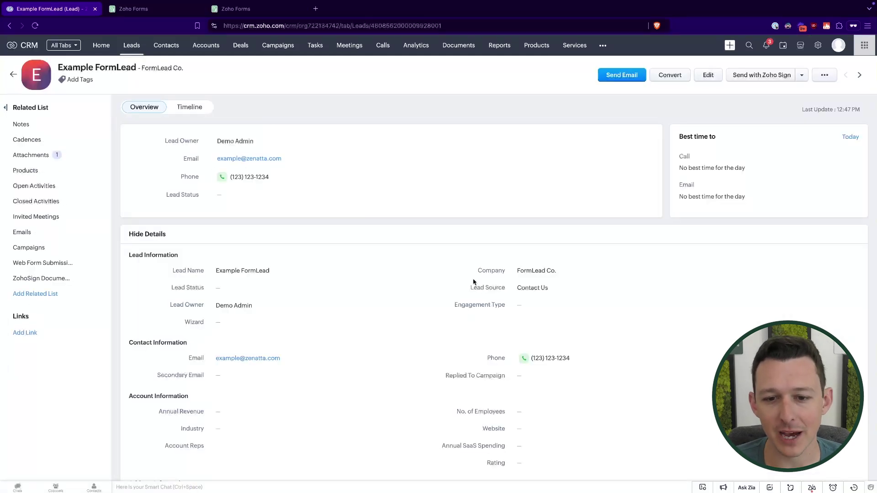